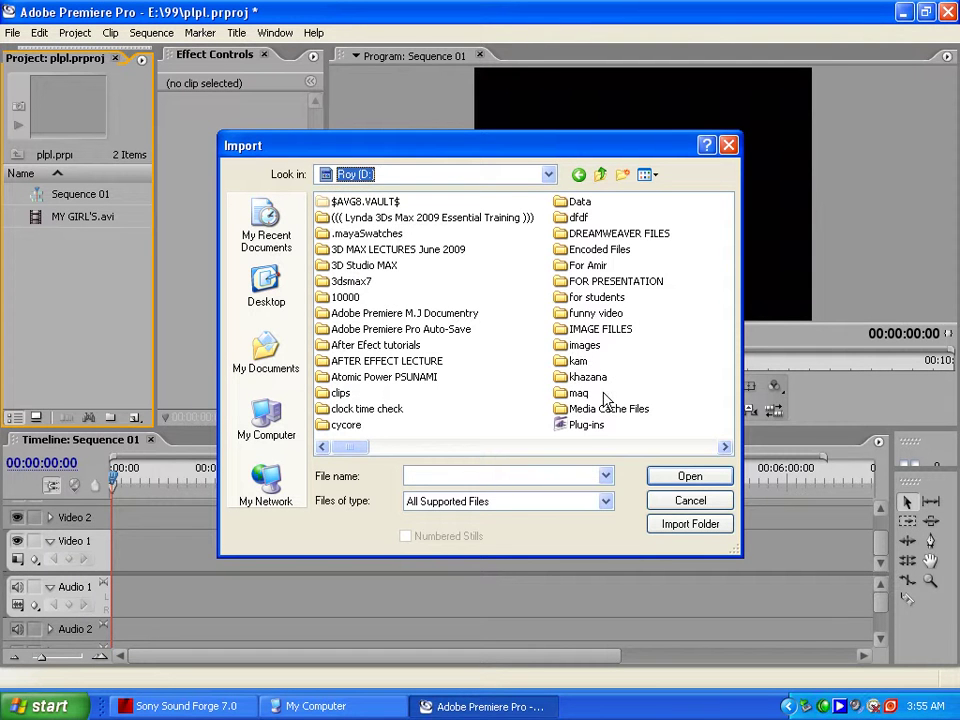
# Step: Import the themusik id's video file from the kam folder on drive D into the project
pyautogui.doubleClick(578, 362)
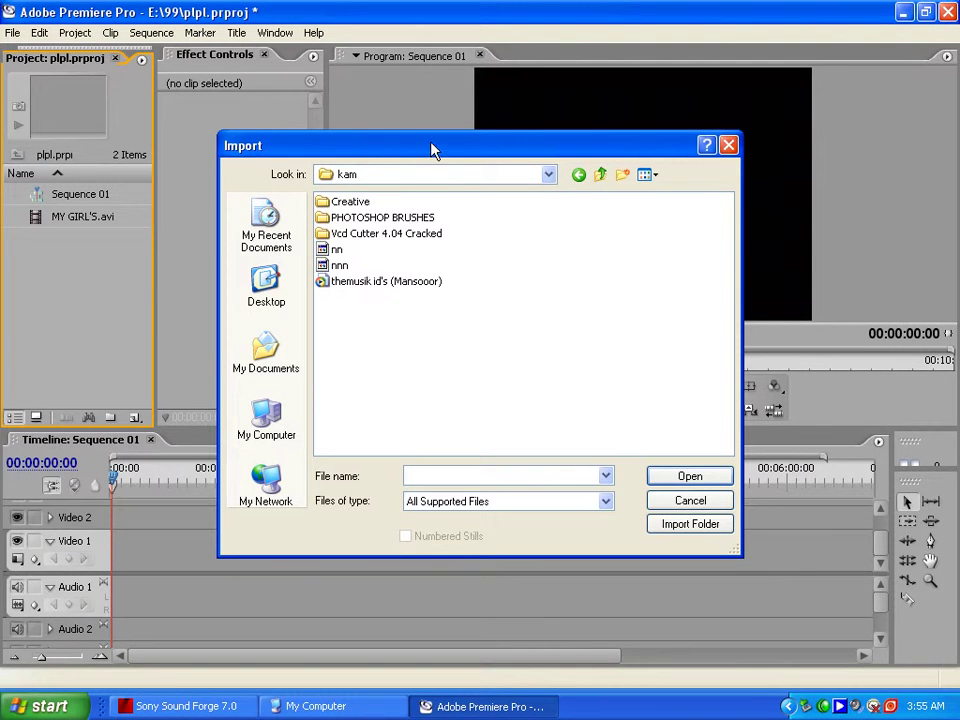
pyautogui.moveTo(433, 149); pyautogui.dragTo(507, 164)
pyautogui.click(495, 300)
pyautogui.doubleClick(495, 300)
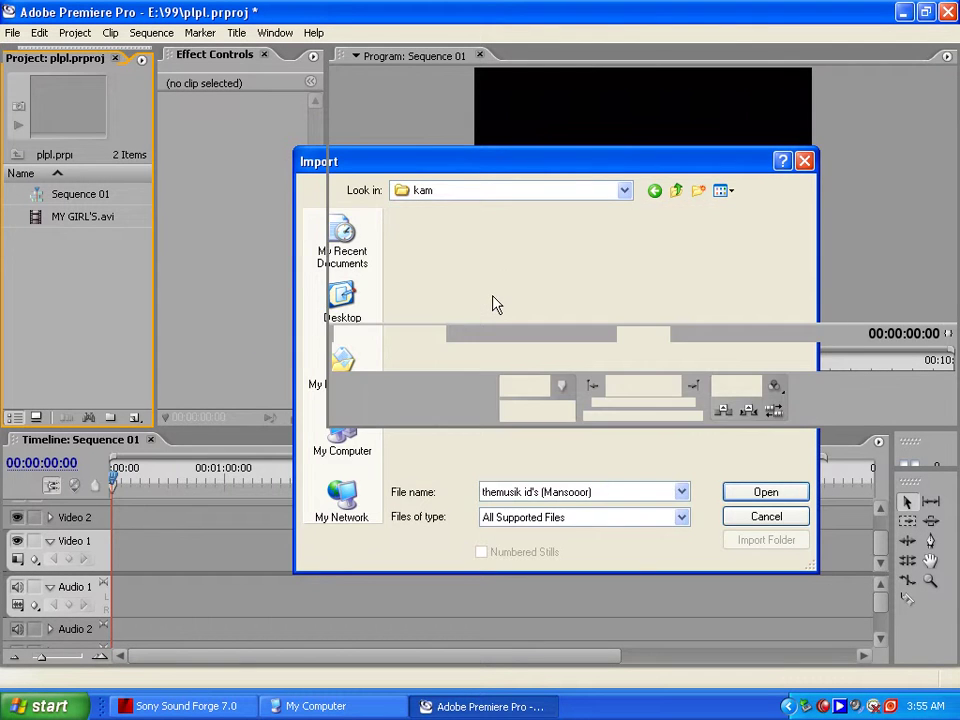
# Step: Place the imported themusik id's clip at the start of Video 1 and make the timeline area slightly taller
pyautogui.moveTo(52, 243); pyautogui.dragTo(114, 540)
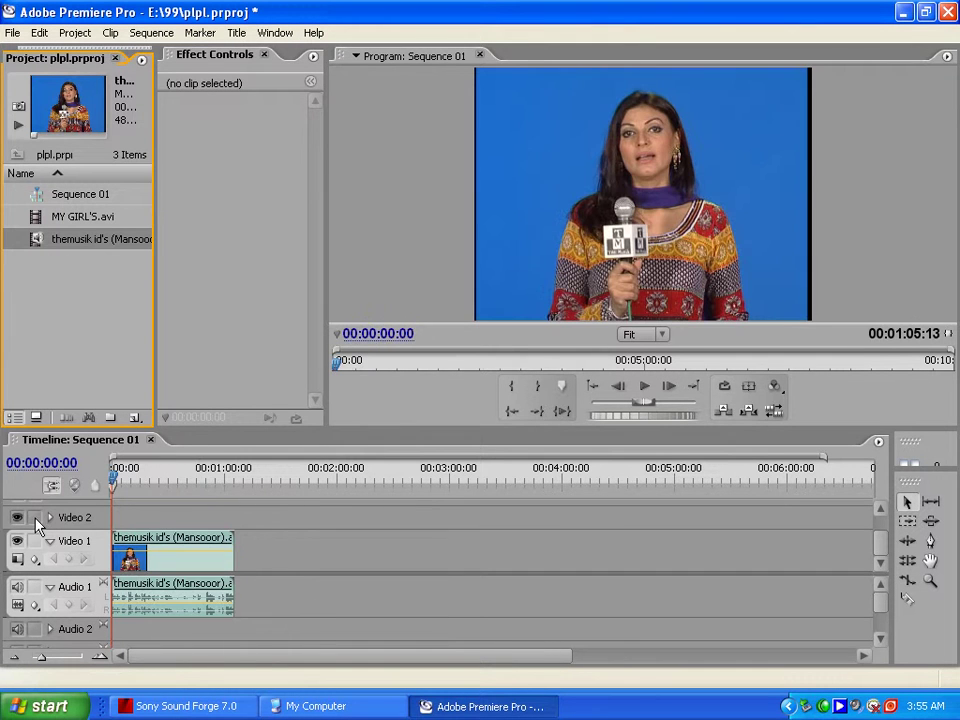
pyautogui.moveTo(366, 418); pyautogui.dragTo(366, 410)
pyautogui.moveTo(116, 472); pyautogui.dragTo(91, 477)
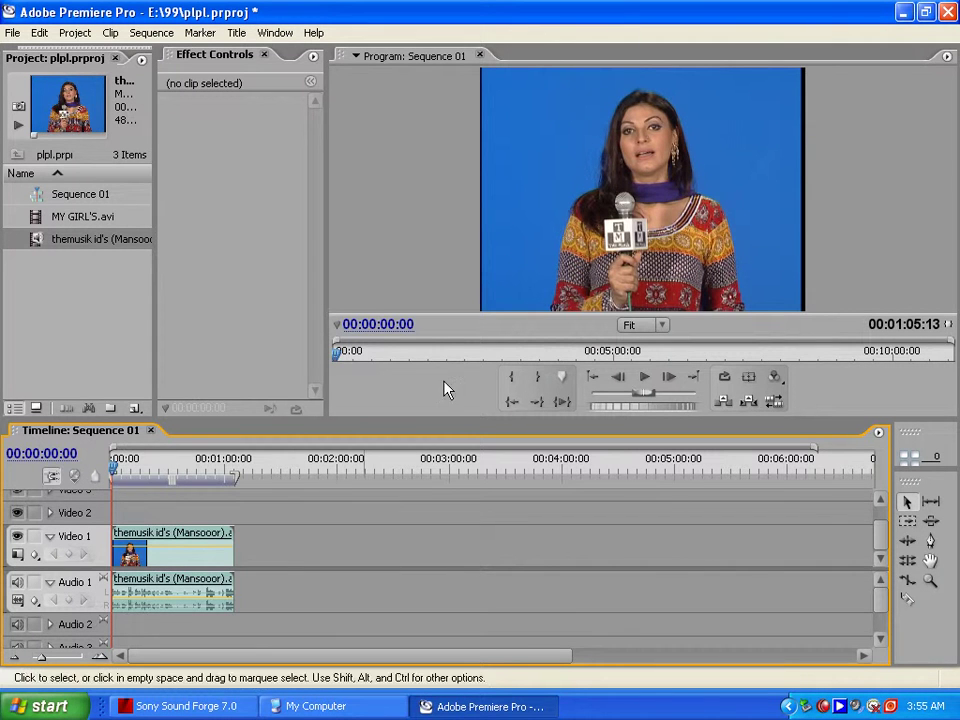
pyautogui.click(396, 326)
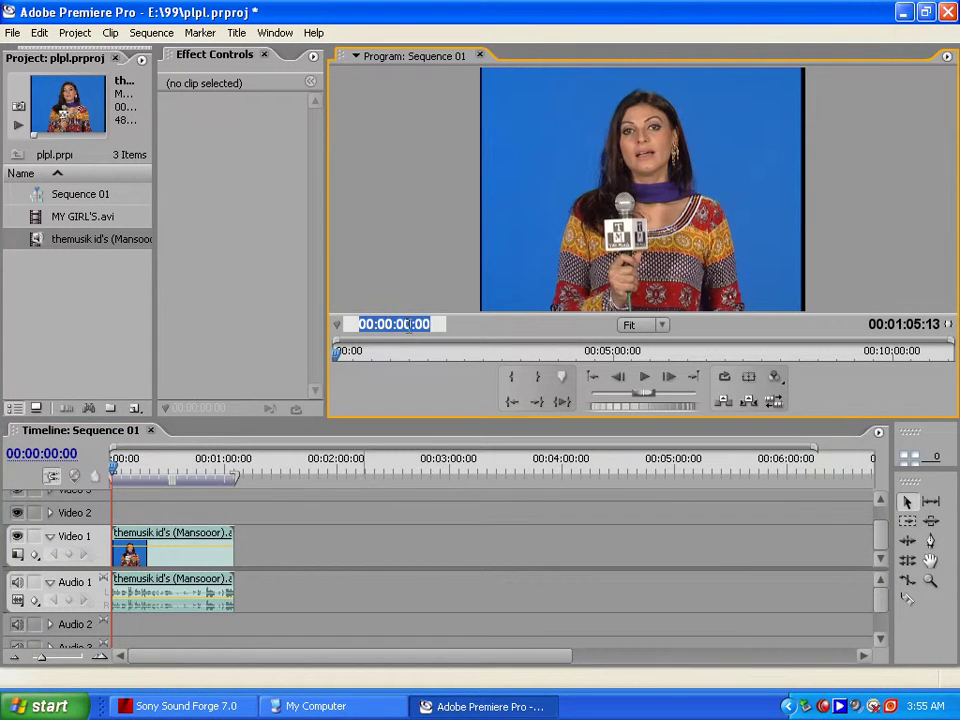
pyautogui.click(400, 325)
pyautogui.doubleClick(400, 325)
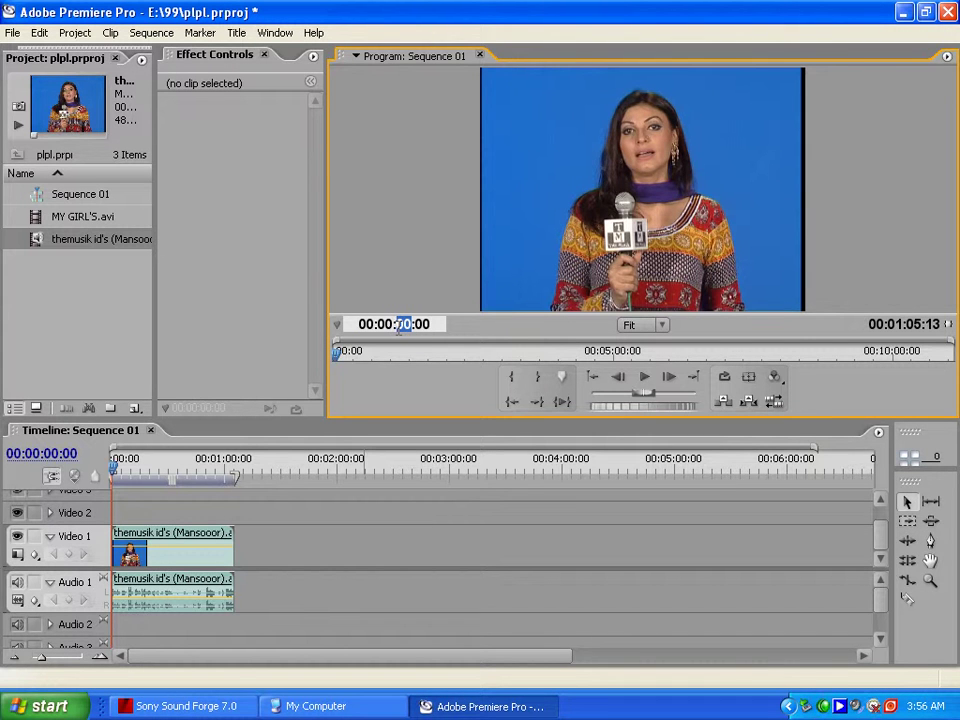
pyautogui.click(407, 542)
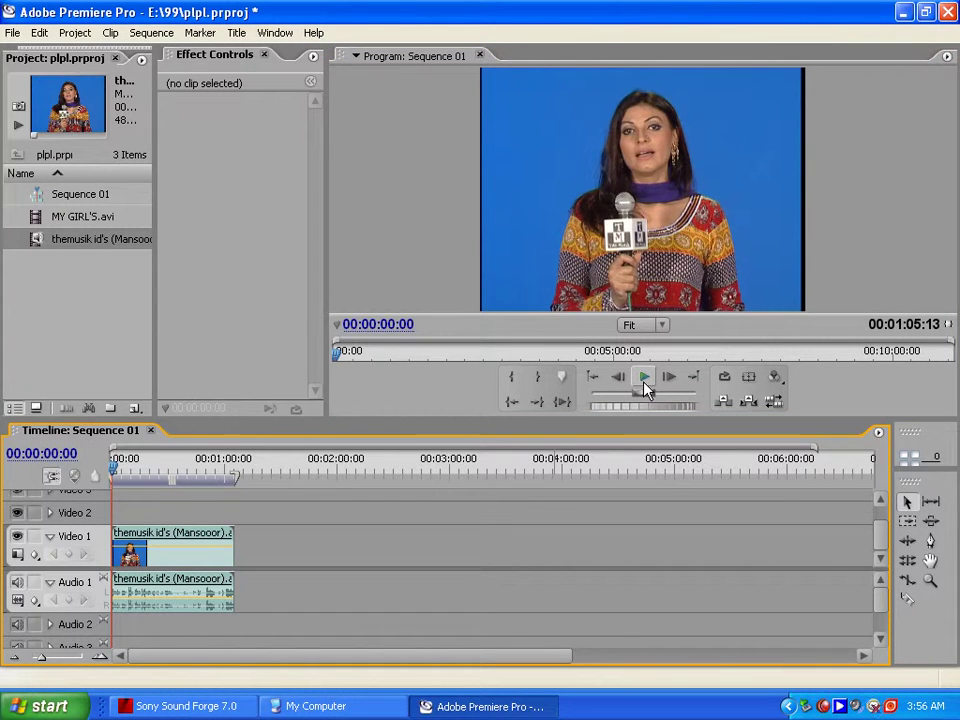
# Step: Play through the clip from 00:00:43:00 to find the short passage's first frame and set the work area's start to 00:00:46:01
pyautogui.moveTo(156, 468); pyautogui.dragTo(197, 470)
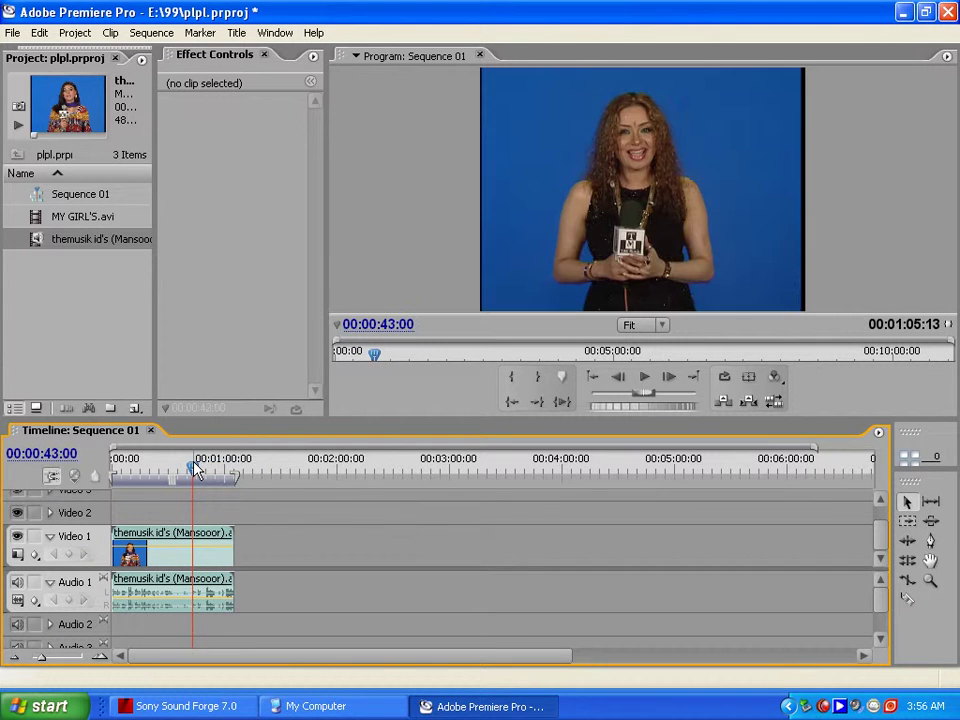
pyautogui.click(645, 384)
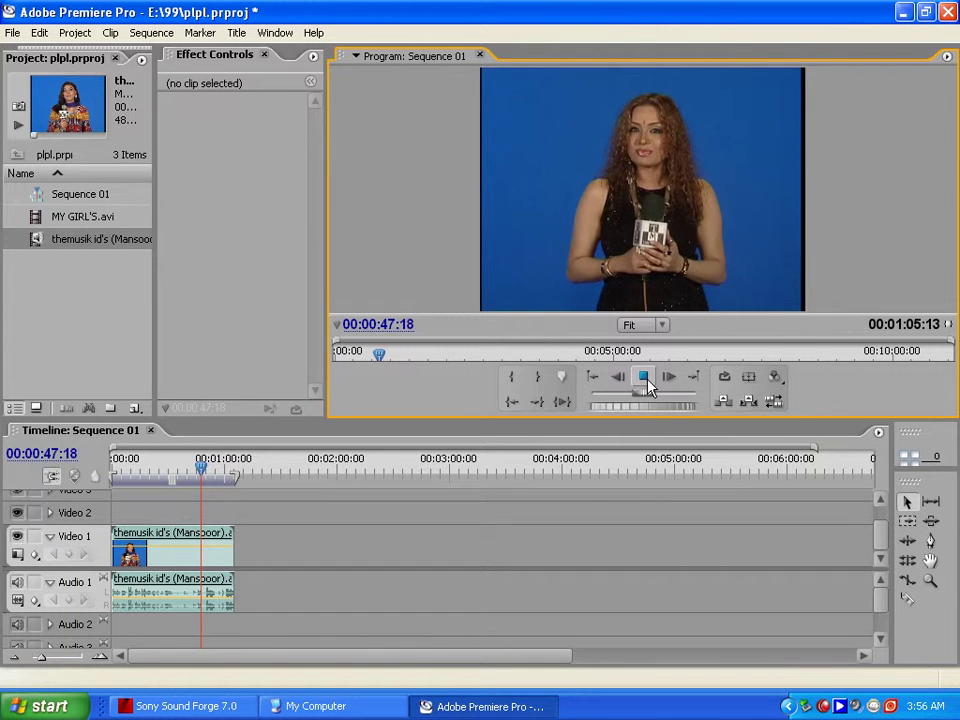
pyautogui.click(645, 384)
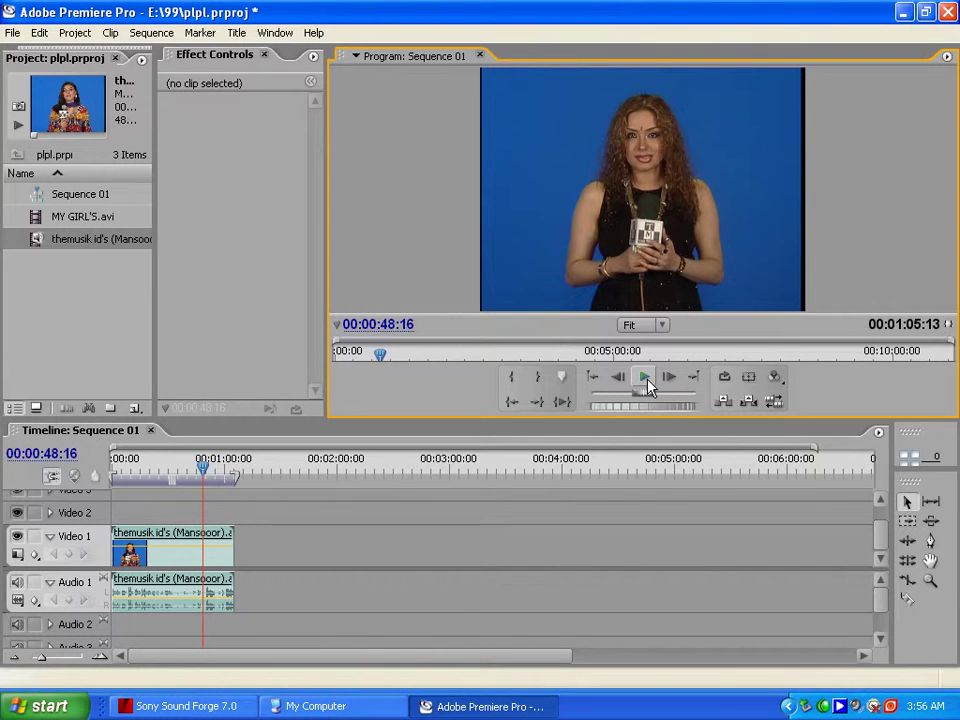
pyautogui.moveTo(44, 662); pyautogui.dragTo(52, 664)
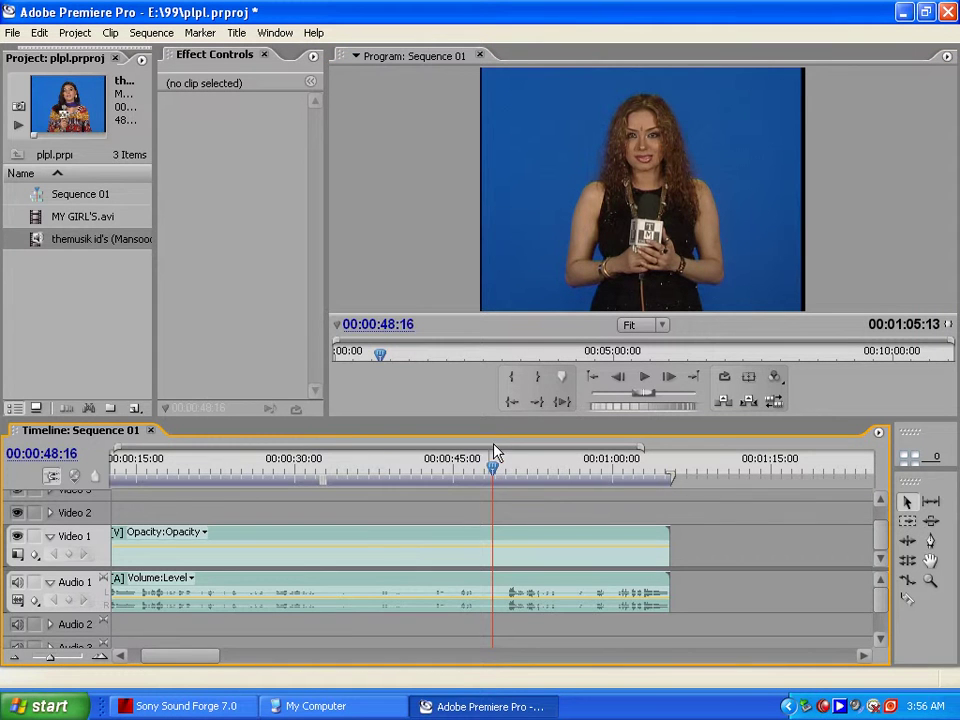
pyautogui.moveTo(492, 478); pyautogui.dragTo(460, 478)
pyautogui.click(645, 379)
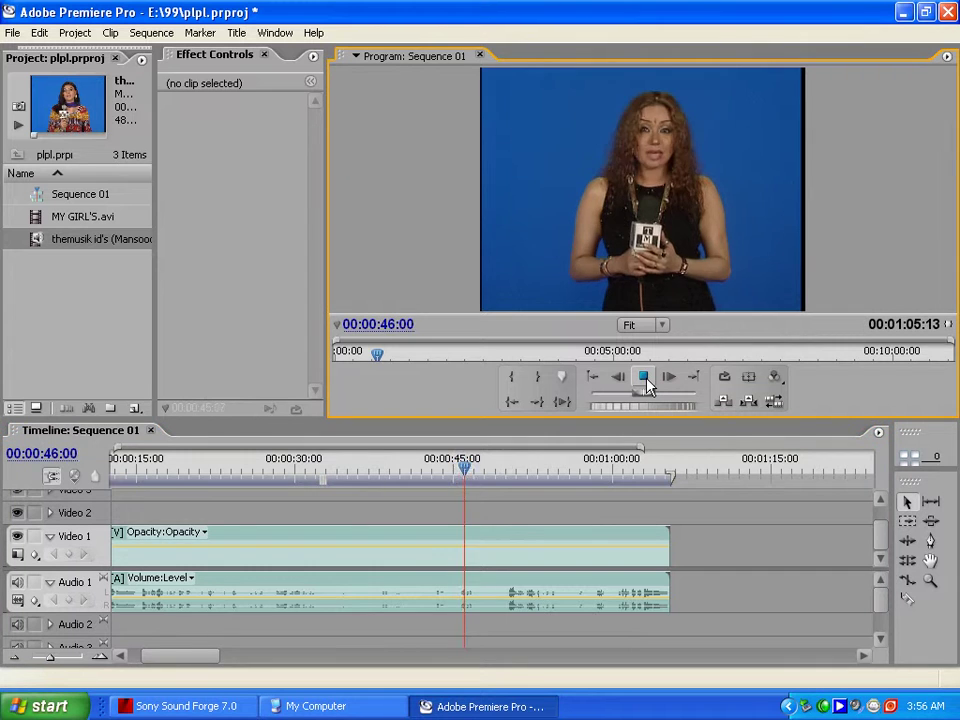
pyautogui.click(642, 385)
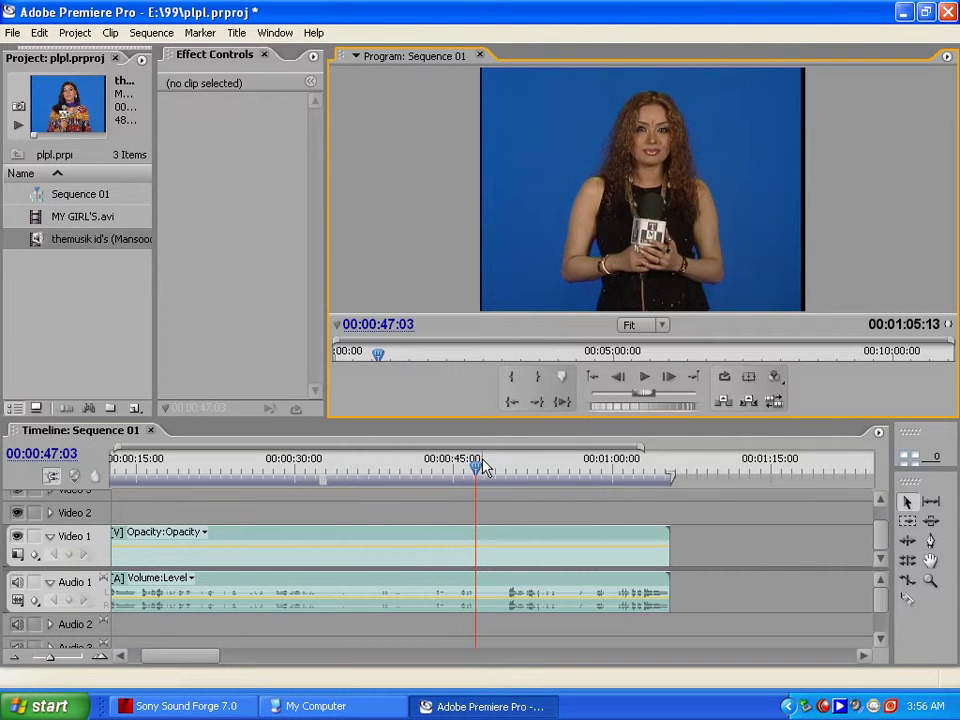
pyautogui.click(462, 474)
pyautogui.click(642, 378)
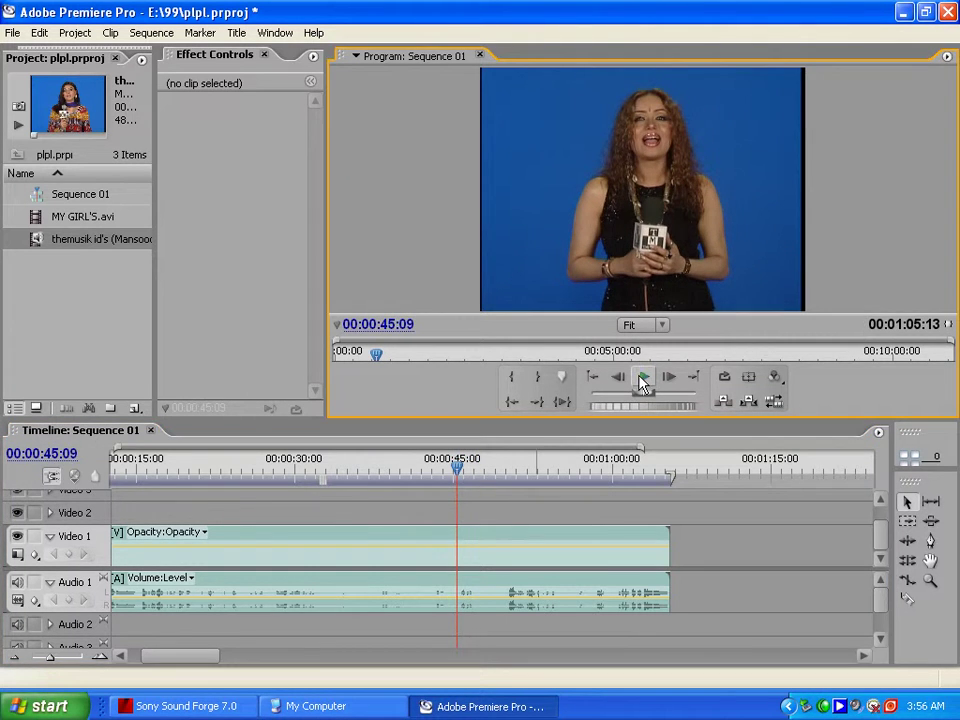
pyautogui.click(642, 379)
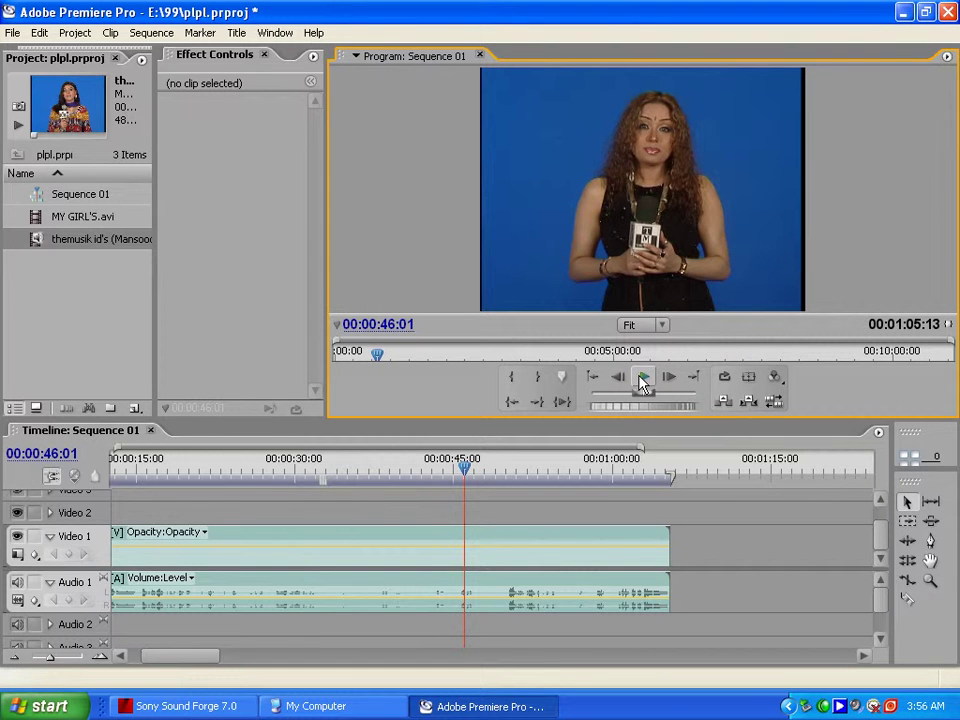
pyautogui.moveTo(159, 657); pyautogui.dragTo(128, 657)
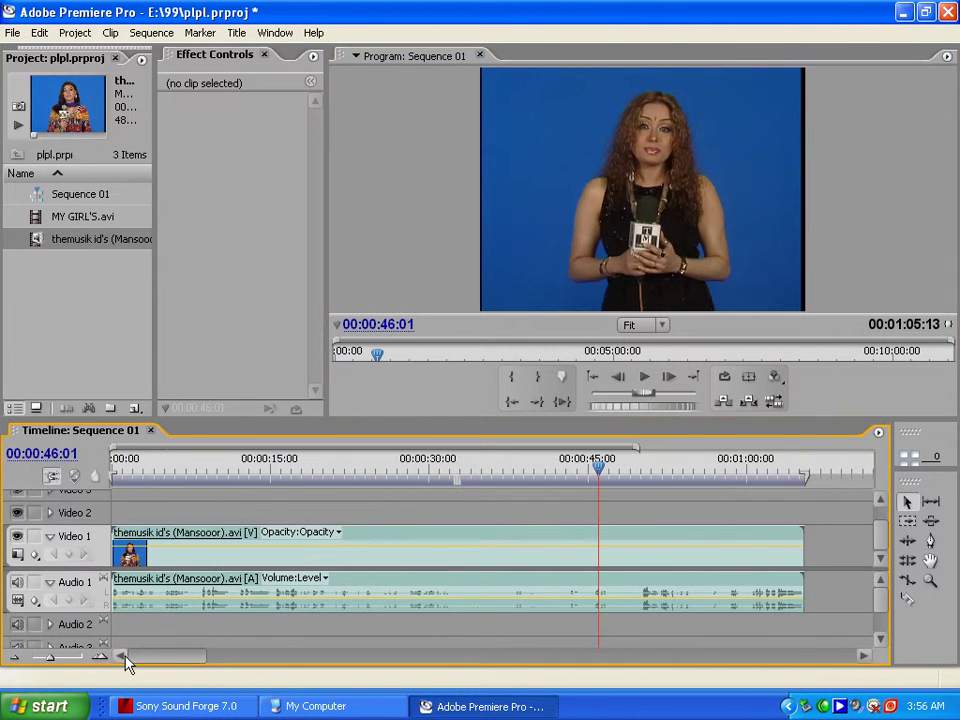
pyautogui.moveTo(126, 478); pyautogui.dragTo(598, 485)
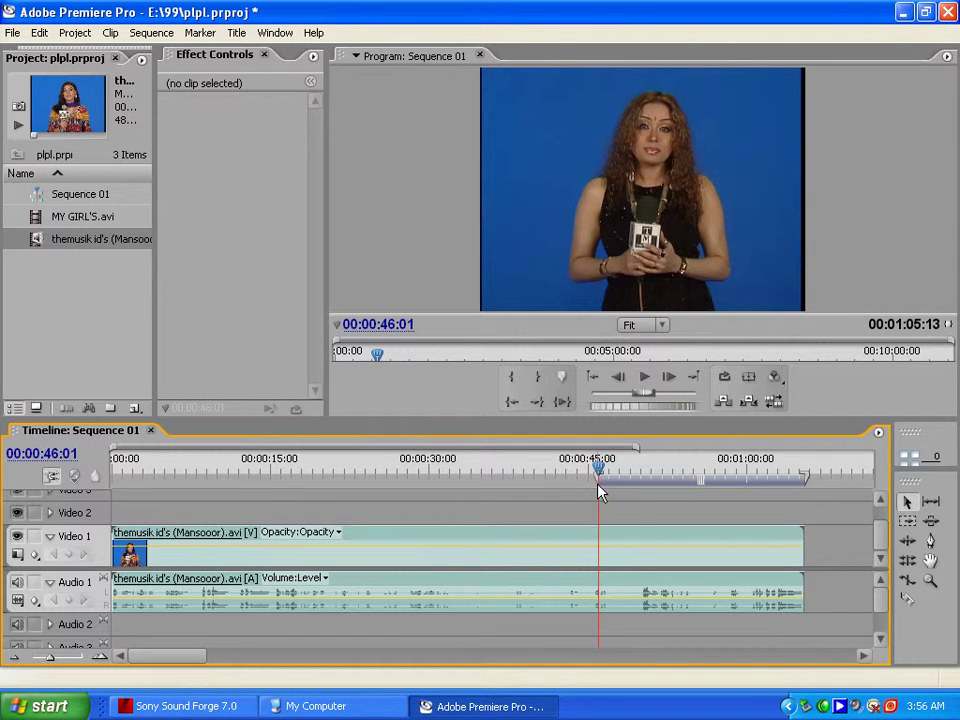
# Step: Play the passage to find its last frame and set the work area's end to about 00:00:47:23
pyautogui.click(644, 377)
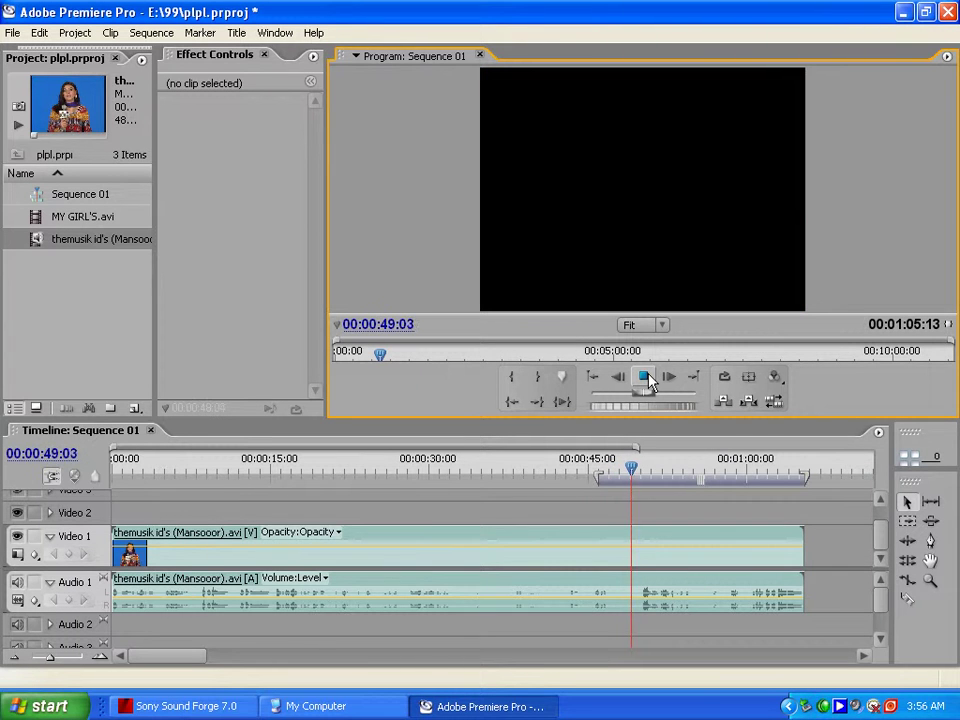
pyautogui.click(646, 377)
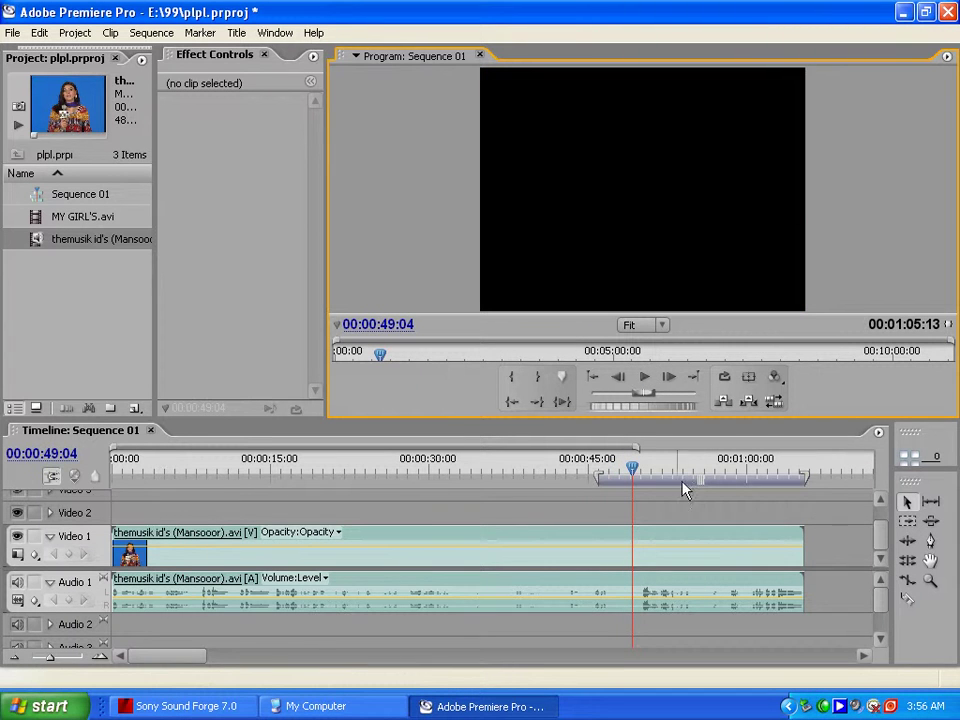
pyautogui.moveTo(638, 476); pyautogui.dragTo(623, 475)
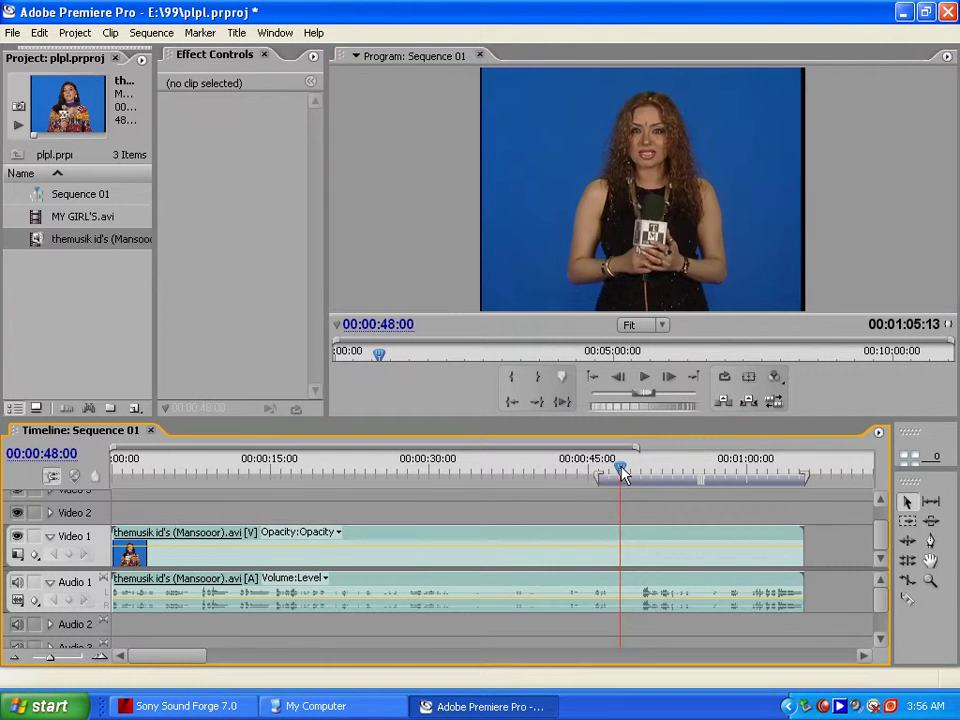
pyautogui.click(642, 380)
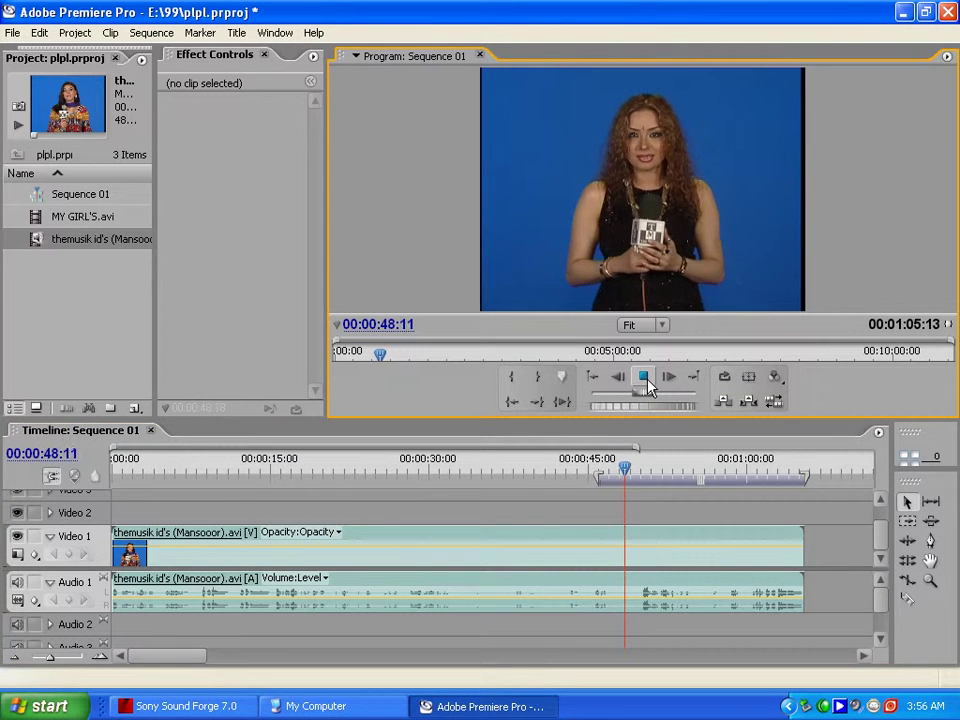
pyautogui.click(646, 384)
pyautogui.moveTo(627, 467); pyautogui.dragTo(619, 466)
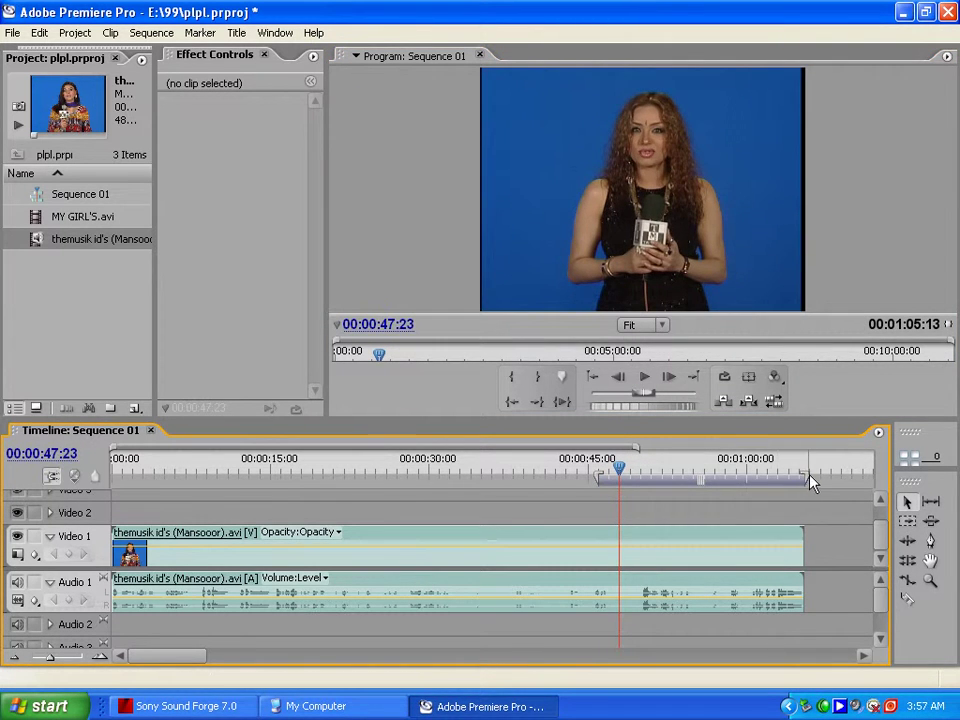
pyautogui.moveTo(809, 476); pyautogui.dragTo(594, 490)
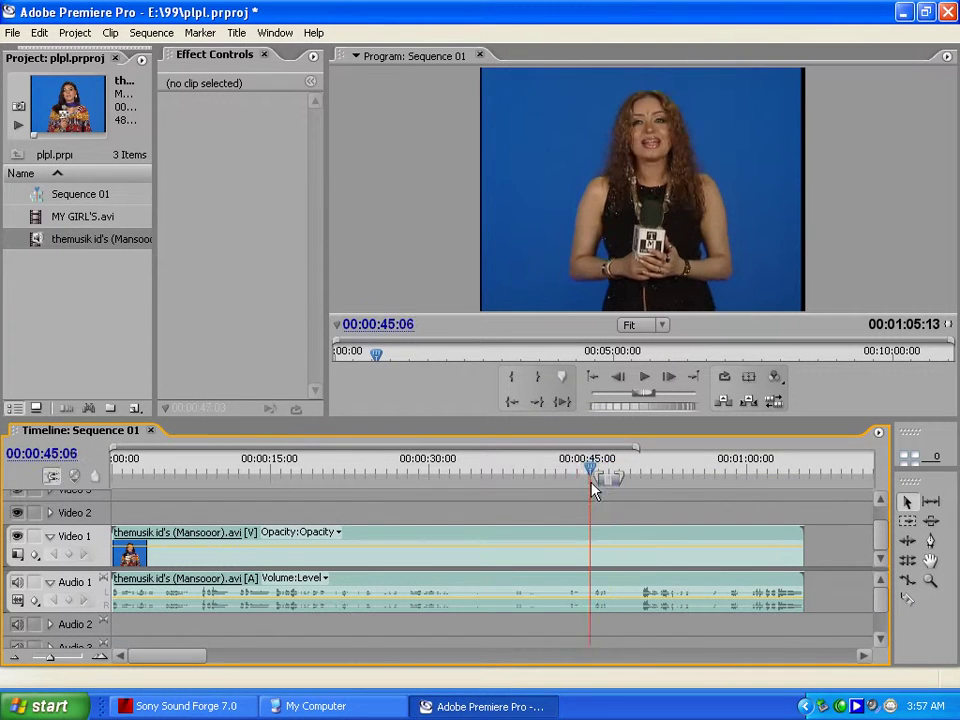
# Step: Play back the passage inside the work area twice, and park the playhead within it at 00:00:46:23
pyautogui.click(643, 378)
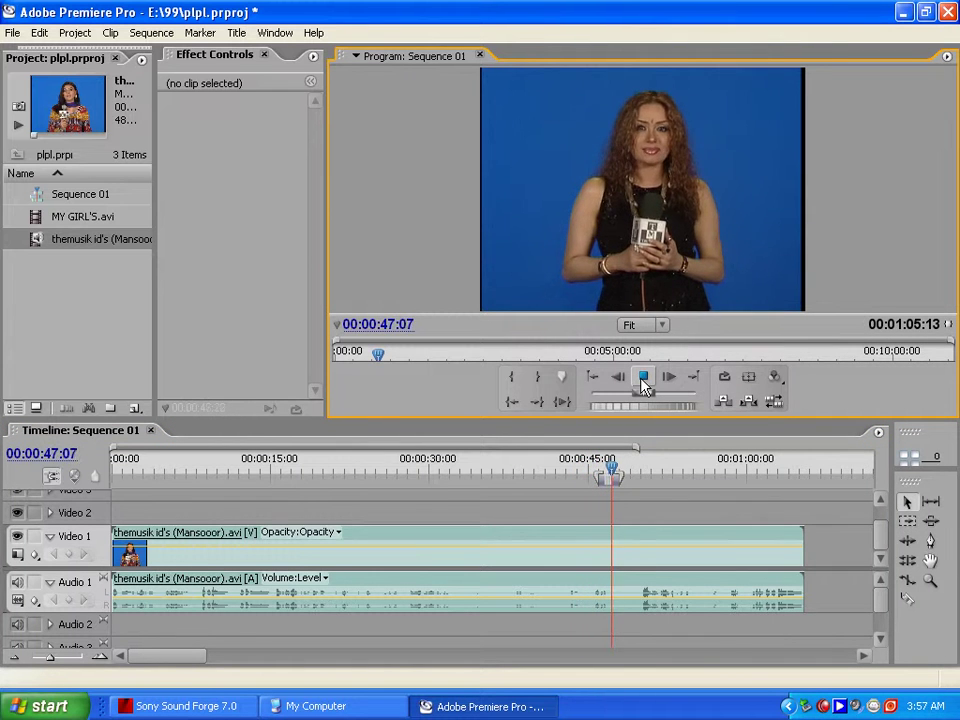
pyautogui.click(643, 379)
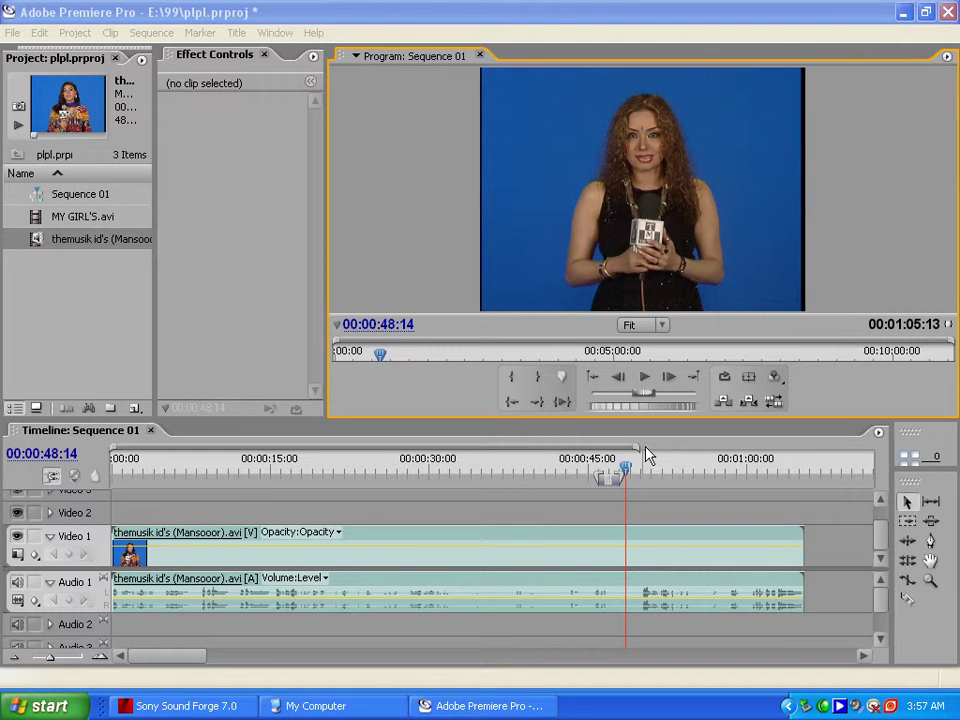
pyautogui.click(628, 468)
pyautogui.moveTo(628, 468); pyautogui.dragTo(581, 470)
pyautogui.click(643, 378)
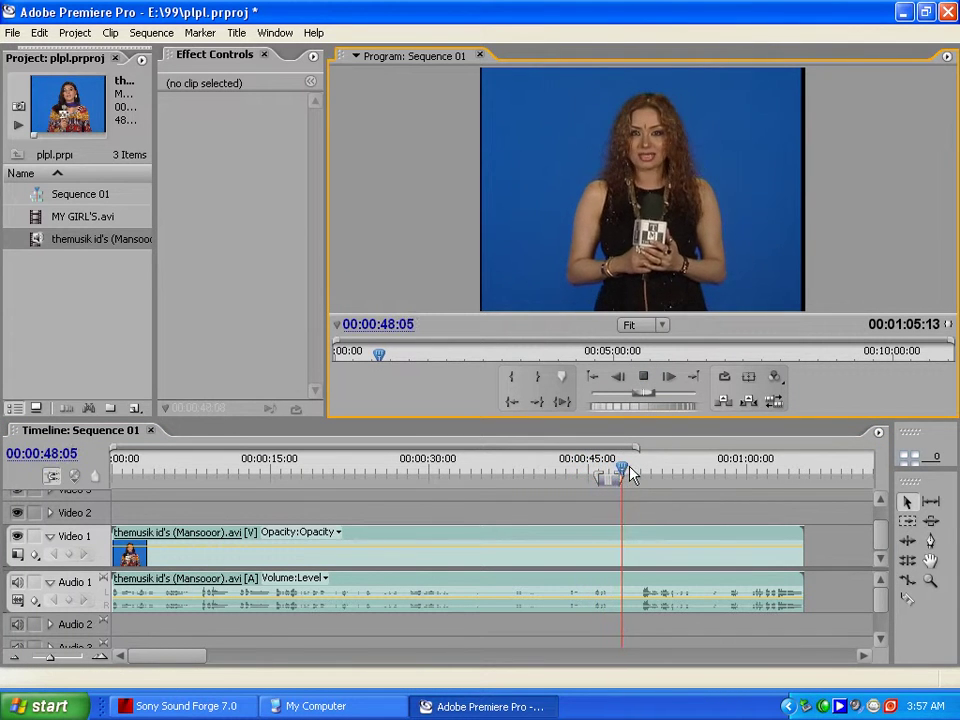
pyautogui.moveTo(625, 472); pyautogui.dragTo(607, 508)
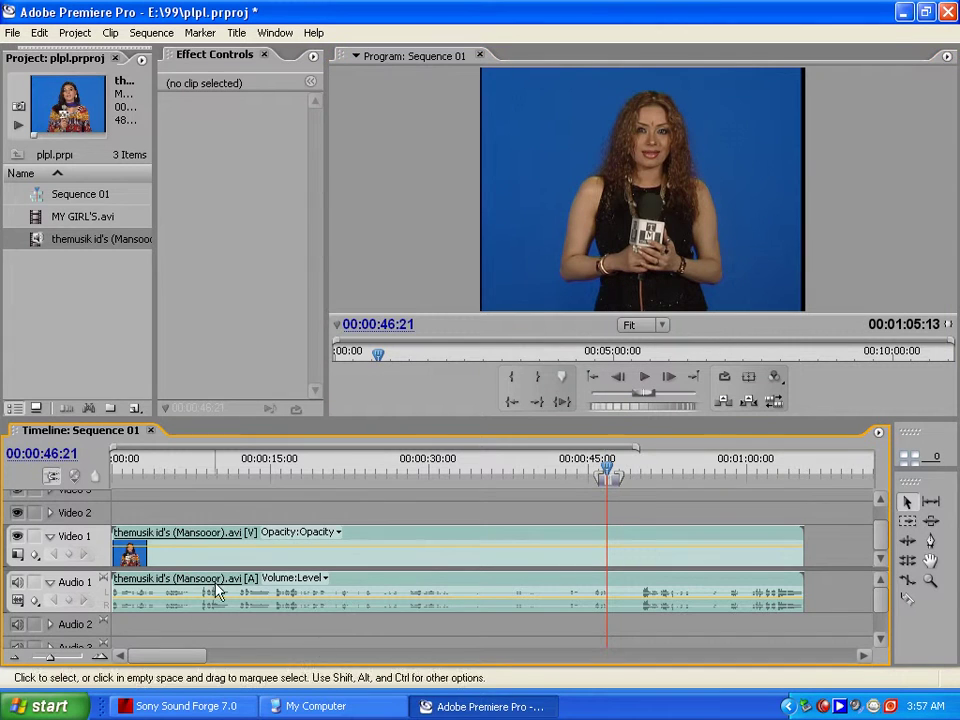
pyautogui.moveTo(50, 661); pyautogui.dragTo(59, 667)
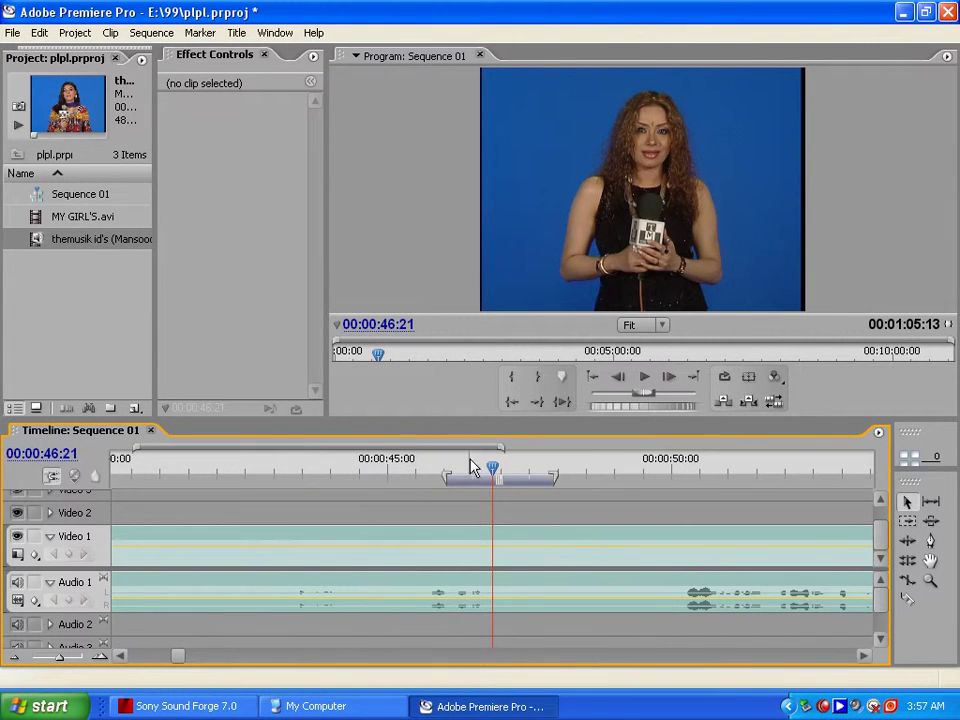
pyautogui.moveTo(492, 472)
pyautogui.mouseDown()
pyautogui.moveTo(525, 468)
pyautogui.moveTo(463, 468)
pyautogui.moveTo(497, 470)
pyautogui.mouseUp()
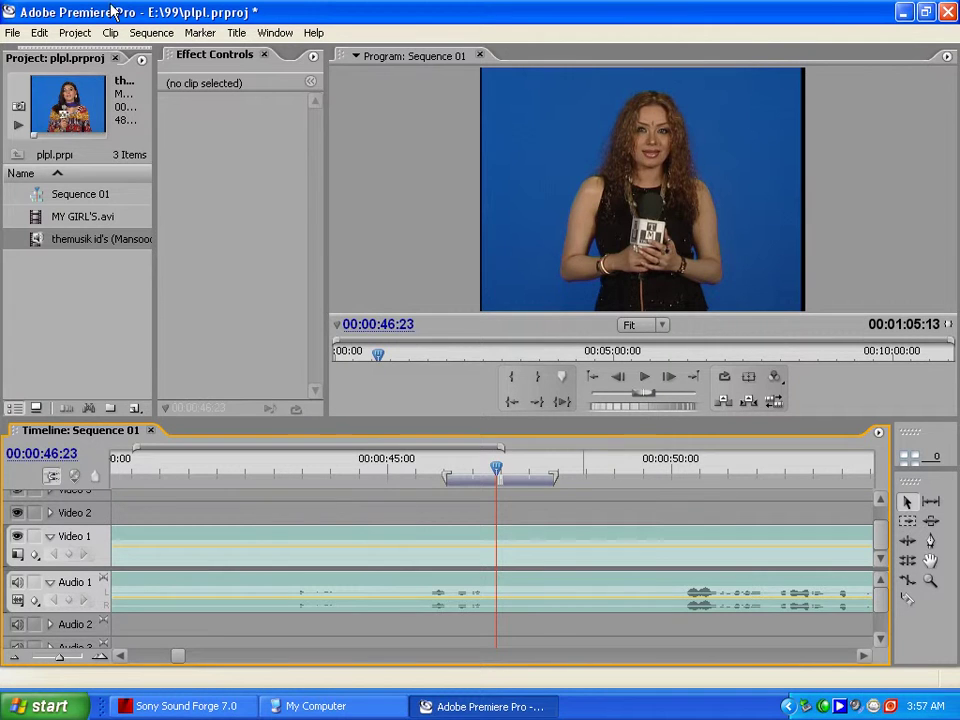
# Step: Start a movie export of Sequence 01, open its settings and review the video compressors offered for Microsoft DV AVI
pyautogui.click(12, 33)
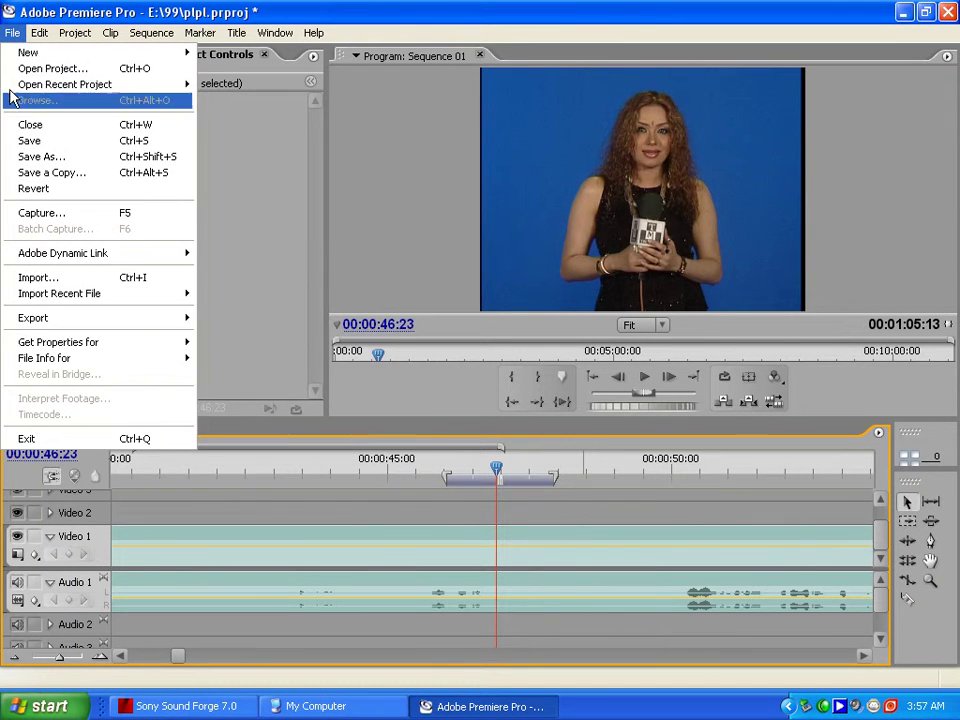
pyautogui.moveTo(174, 322)
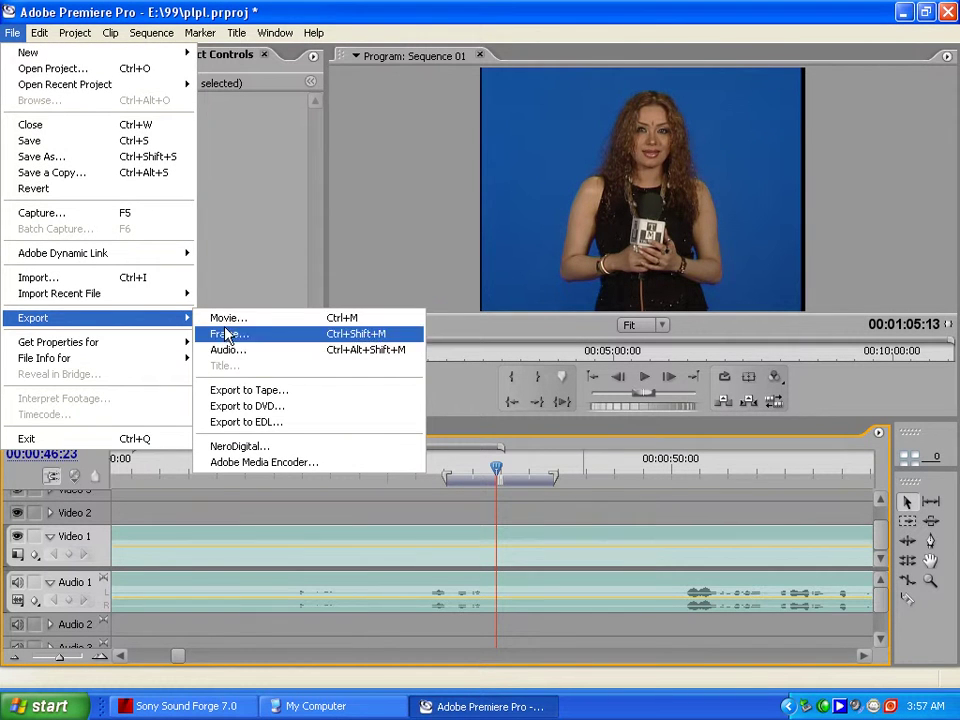
pyautogui.click(258, 322)
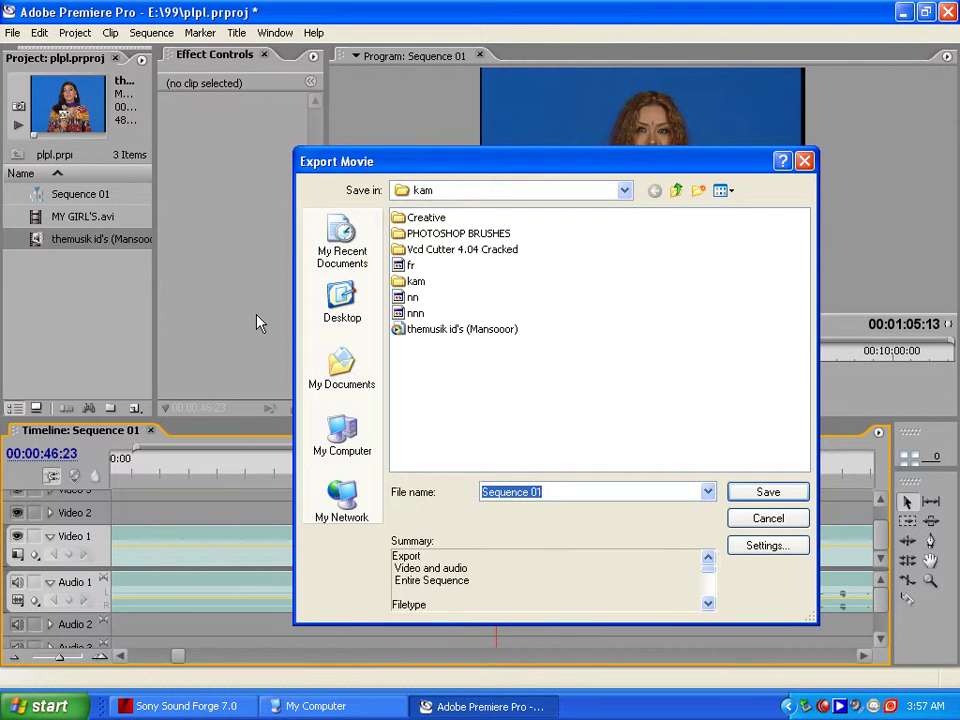
pyautogui.moveTo(529, 171); pyautogui.dragTo(416, 130)
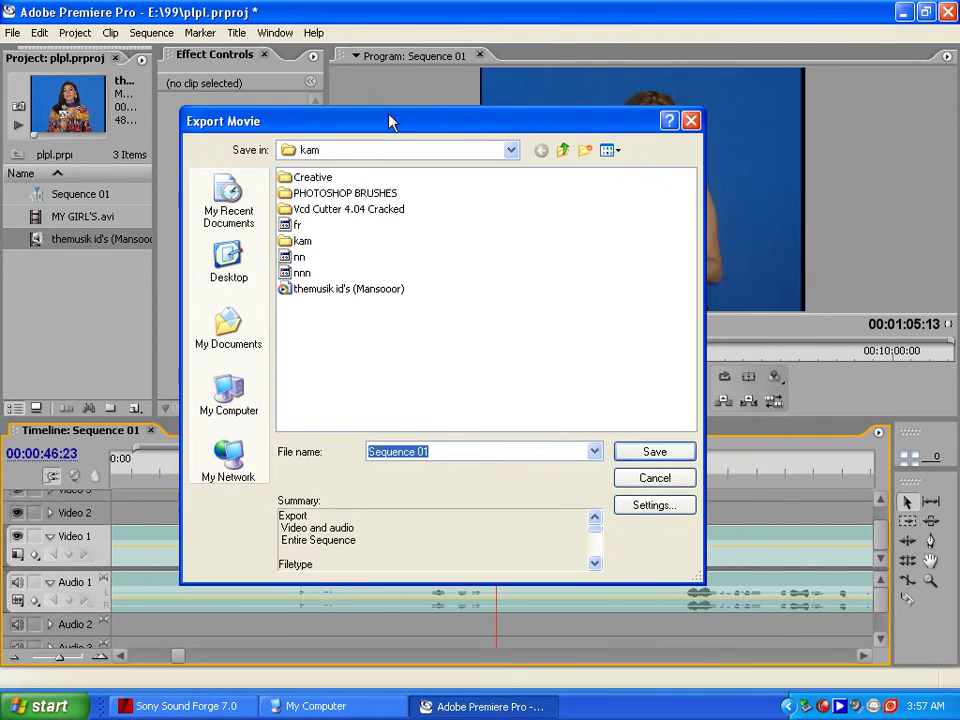
pyautogui.click(640, 507)
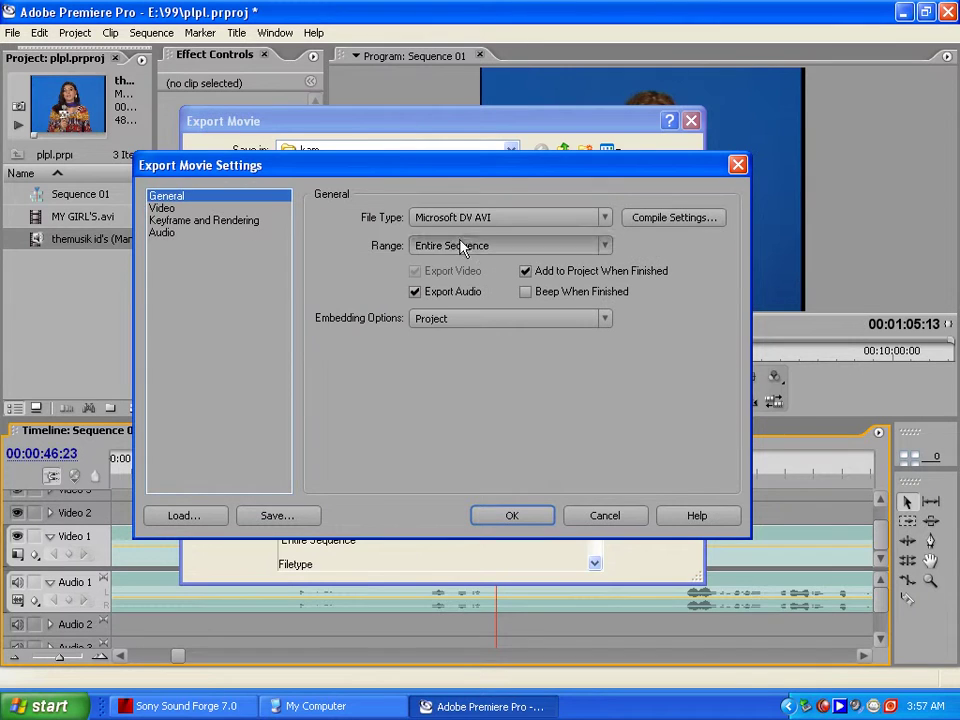
pyautogui.click(163, 208)
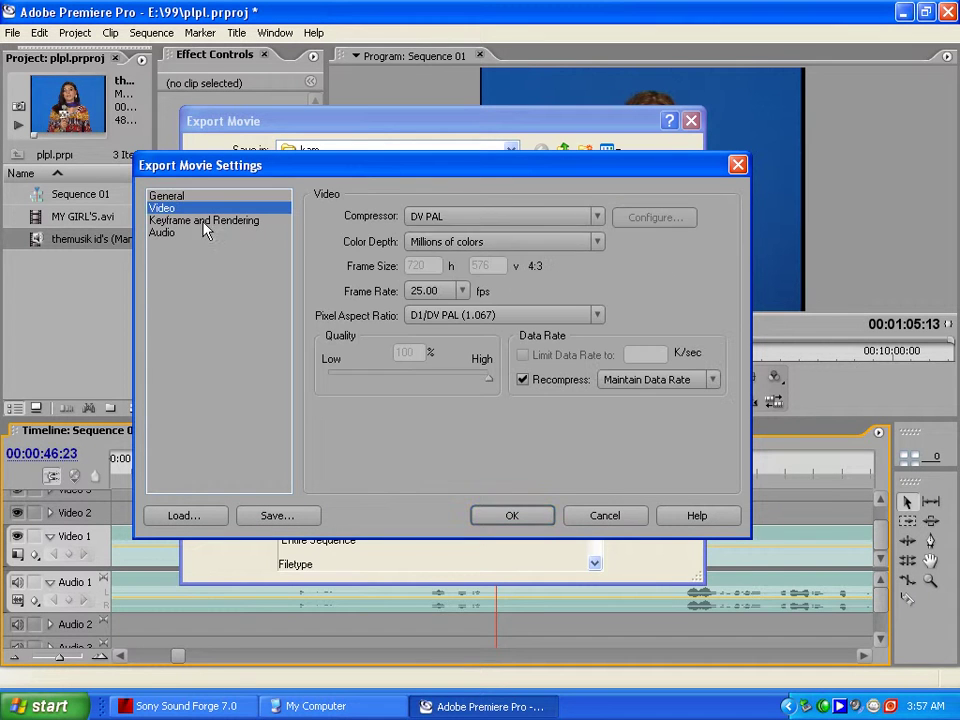
pyautogui.click(560, 218)
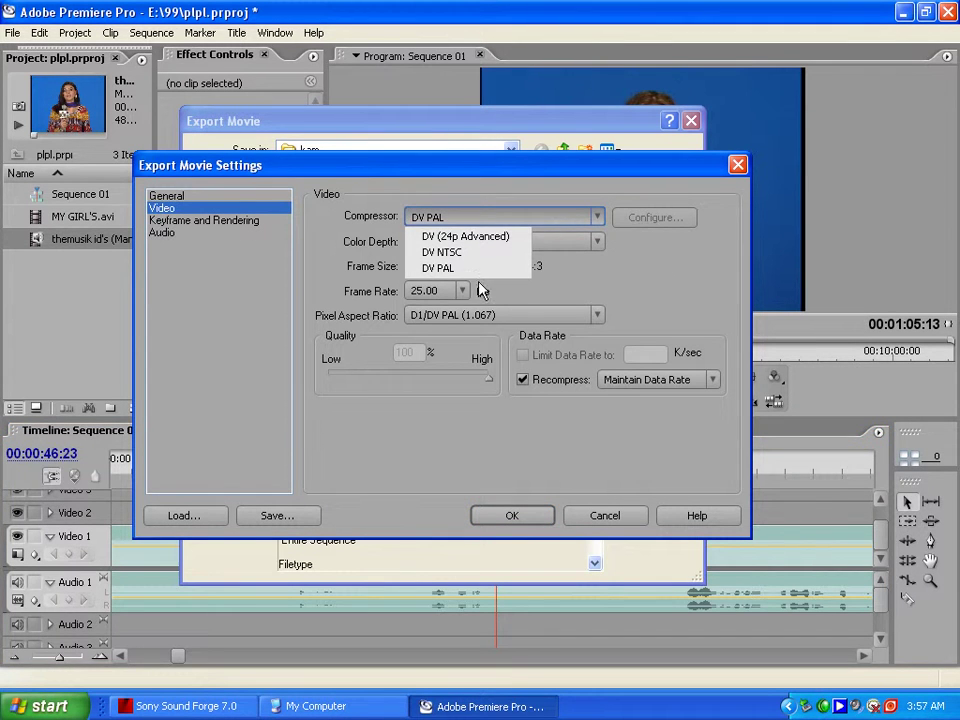
pyautogui.click(416, 194)
pyautogui.click(186, 197)
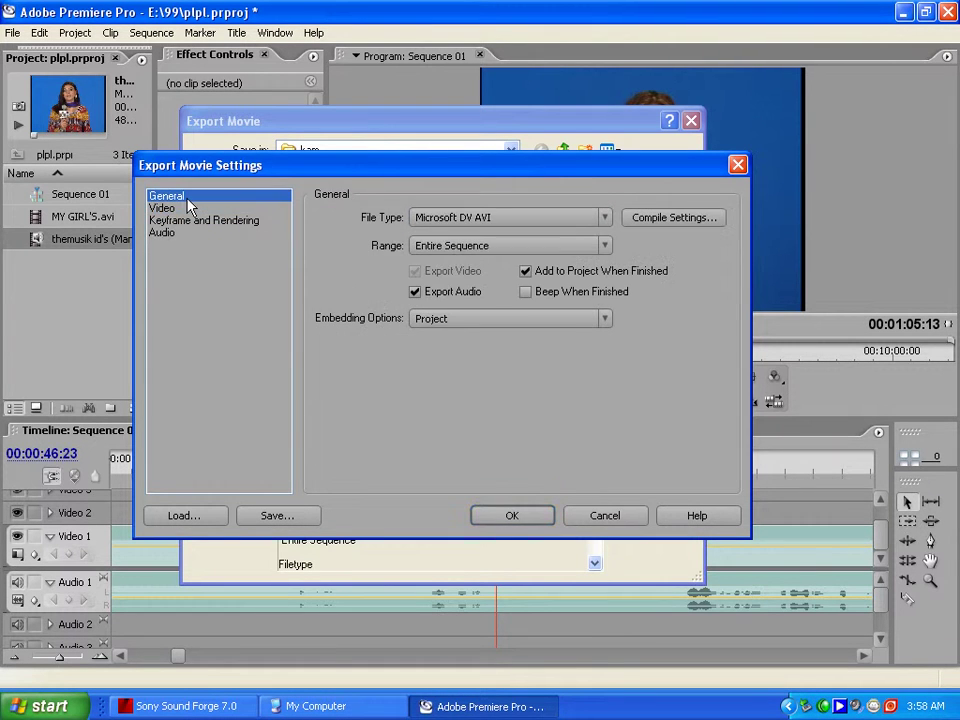
# Step: Set the export's file type to Filmstrip and its range to Work Area Bar
pyautogui.click(437, 226)
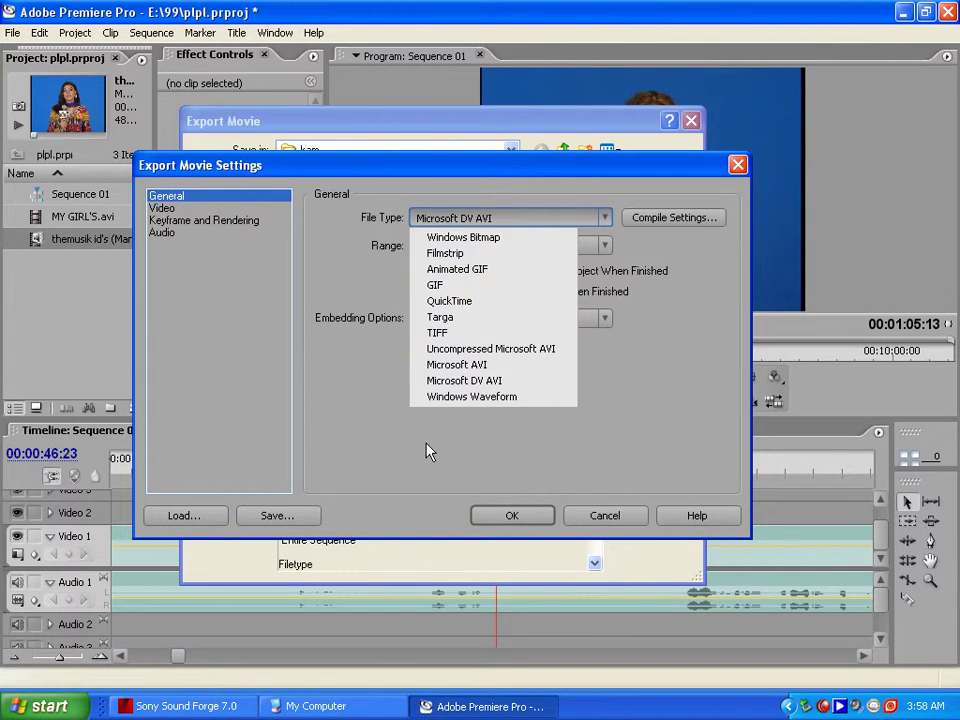
pyautogui.click(445, 253)
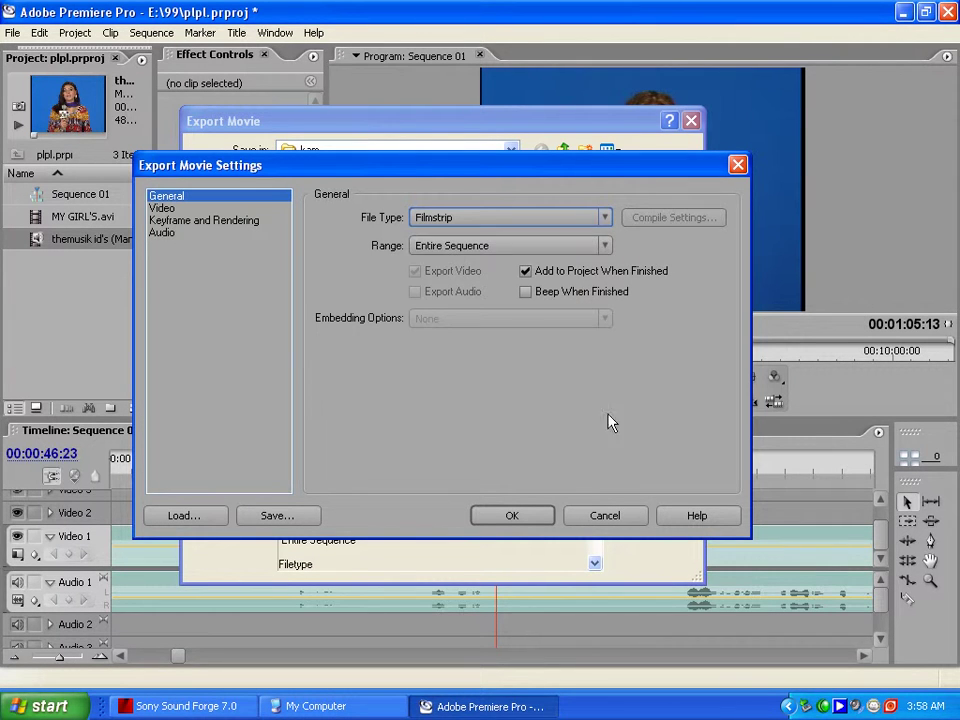
pyautogui.click(458, 250)
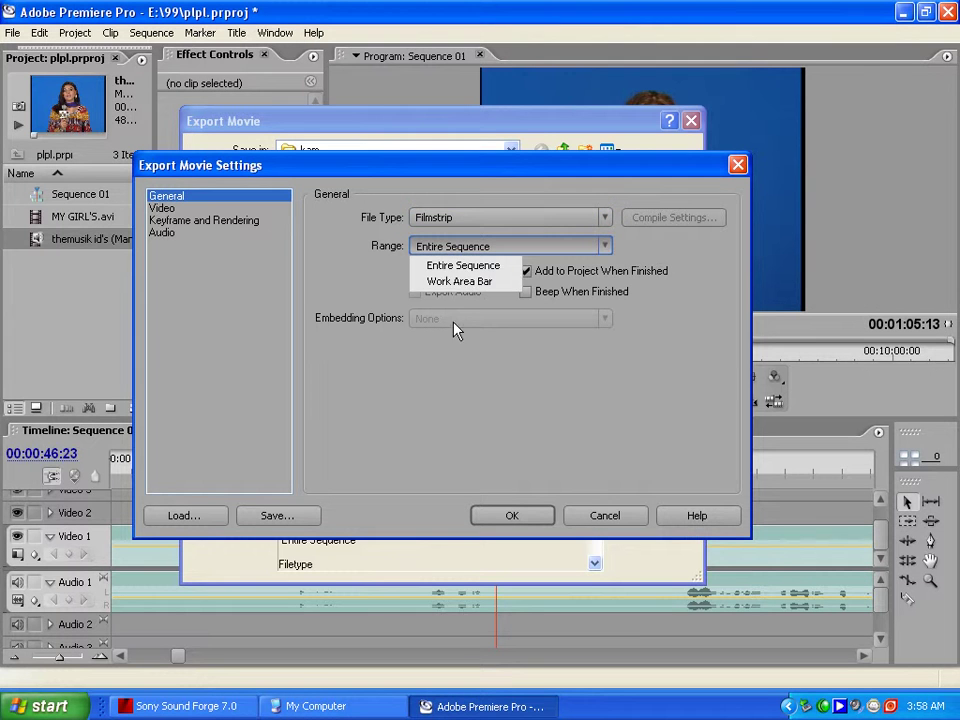
pyautogui.click(464, 283)
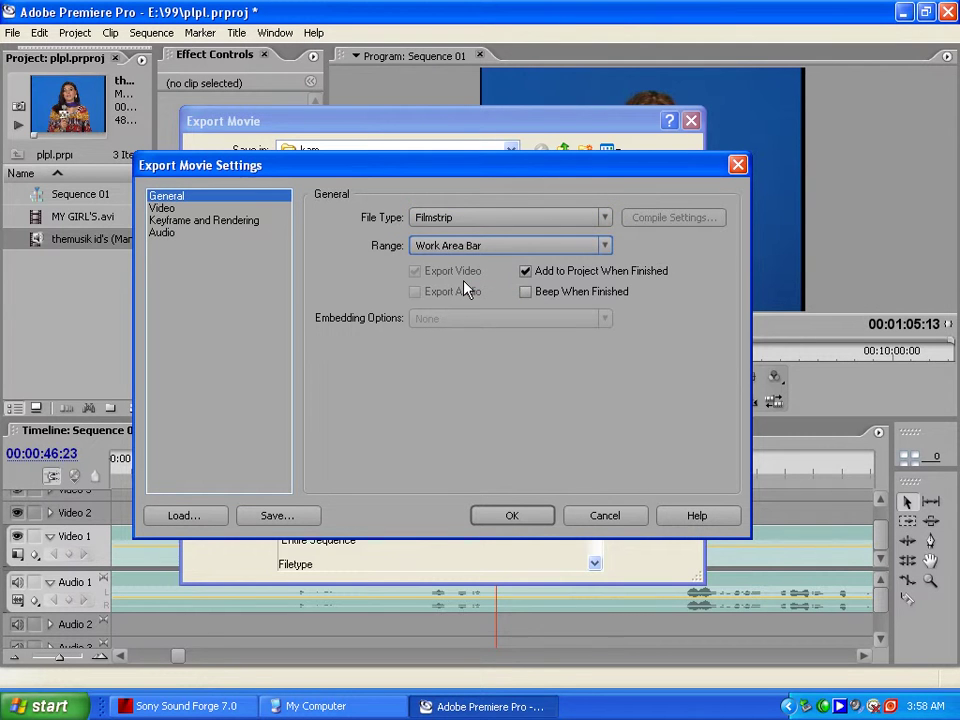
# Step: Check the compressor choices for the Filmstrip format, and reselect Filmstrip and Work Area Bar in the general export settings
pyautogui.click(158, 209)
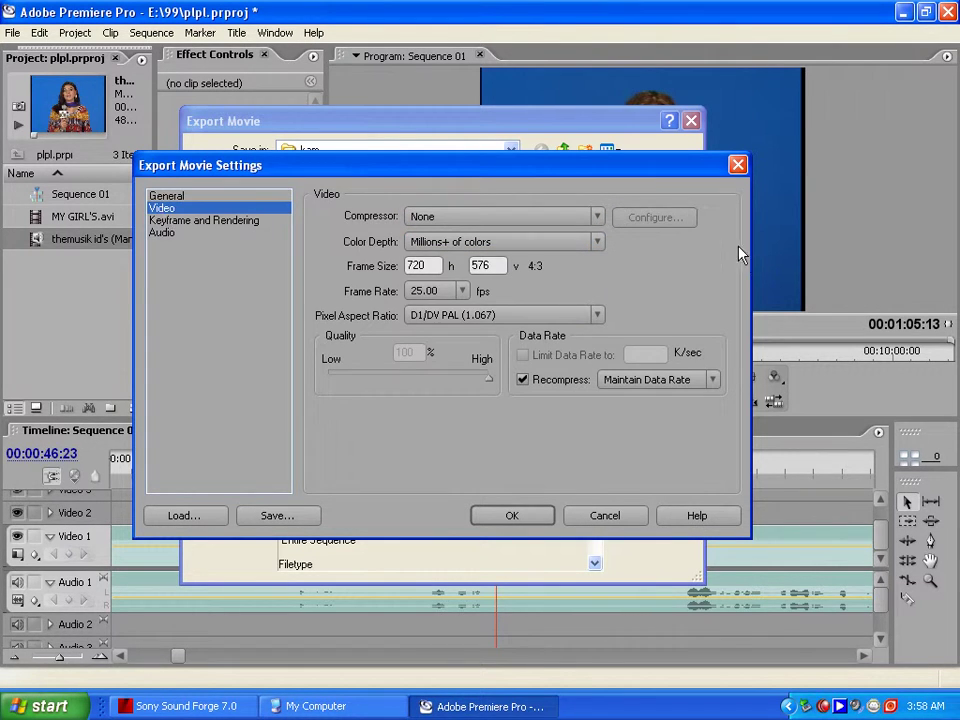
pyautogui.click(600, 217)
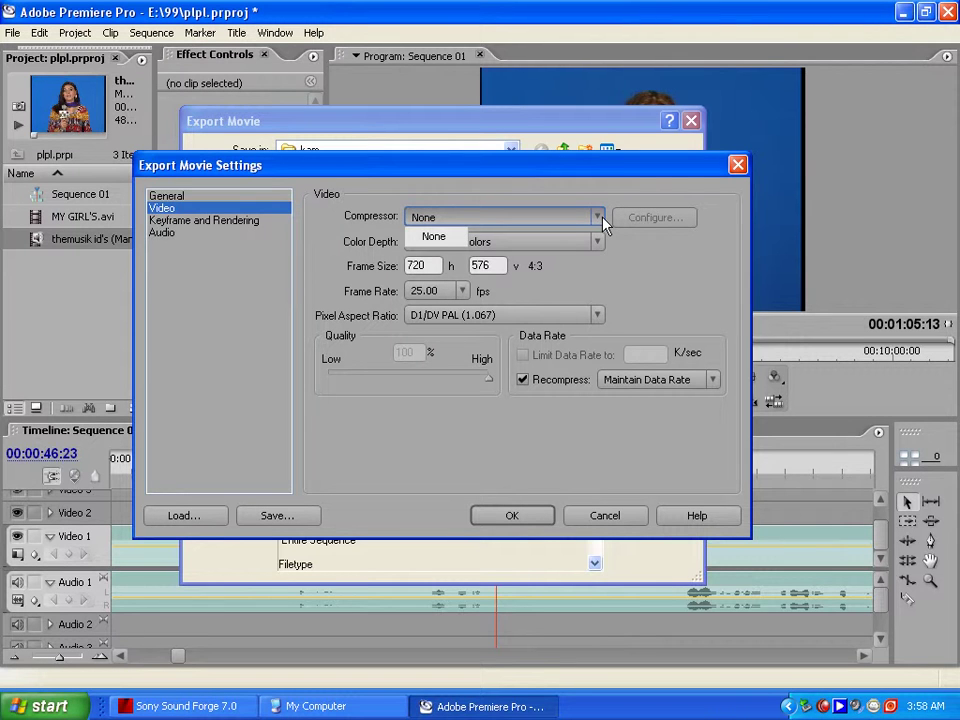
pyautogui.click(162, 197)
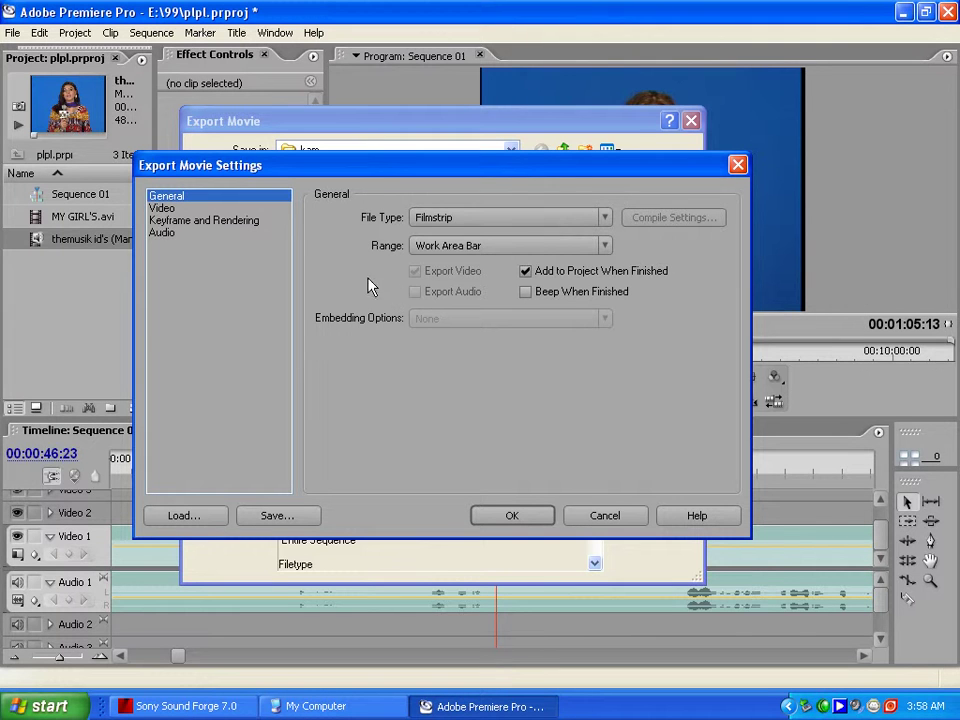
pyautogui.click(456, 219)
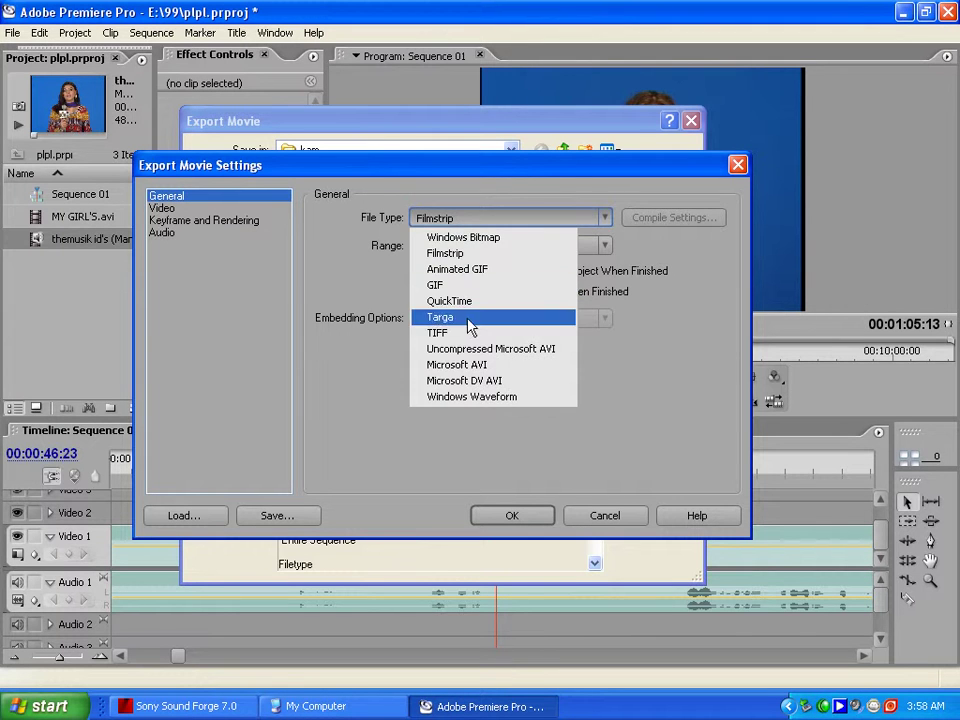
pyautogui.click(458, 254)
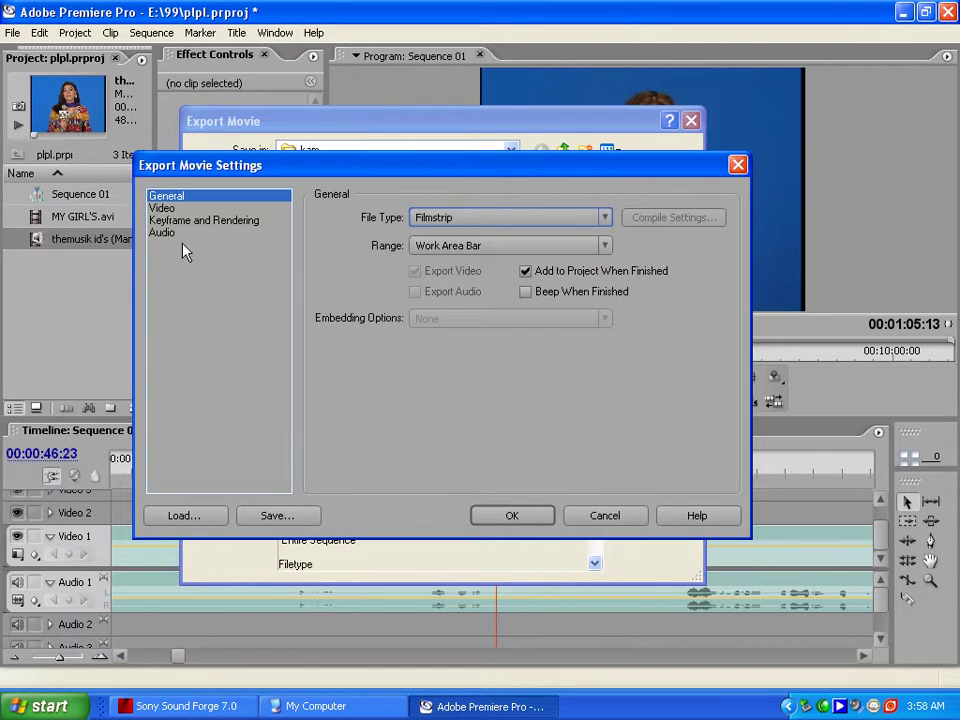
pyautogui.click(460, 247)
pyautogui.click(450, 288)
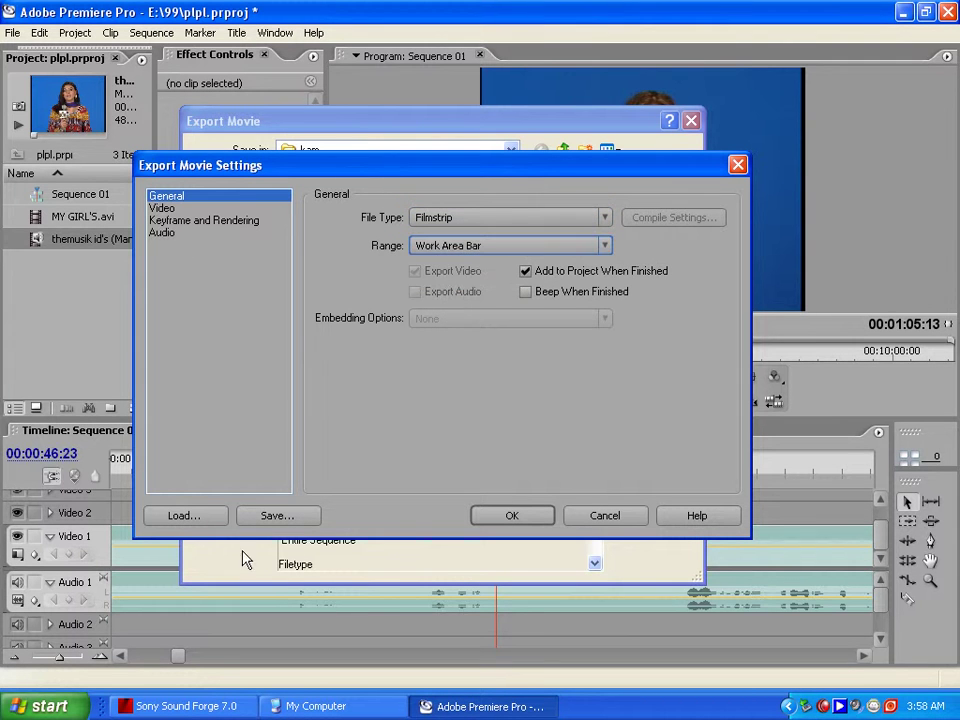
# Step: Accept the export settings and save the filmstrip as Sequence 01.flm in the kam folder
pyautogui.moveTo(400, 160); pyautogui.dragTo(445, 150)
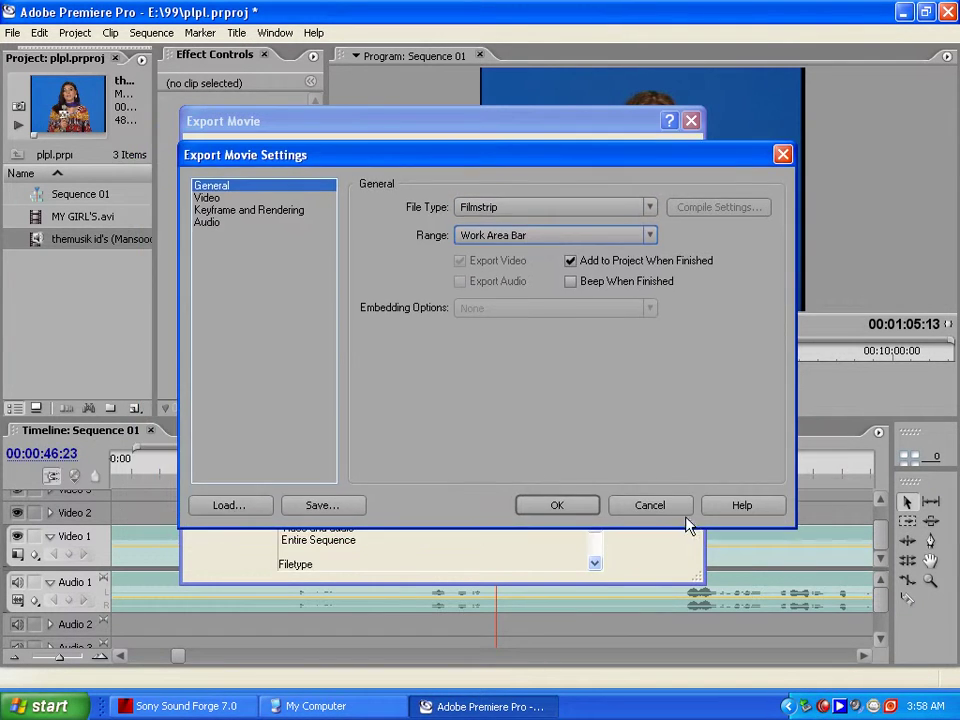
pyautogui.click(564, 512)
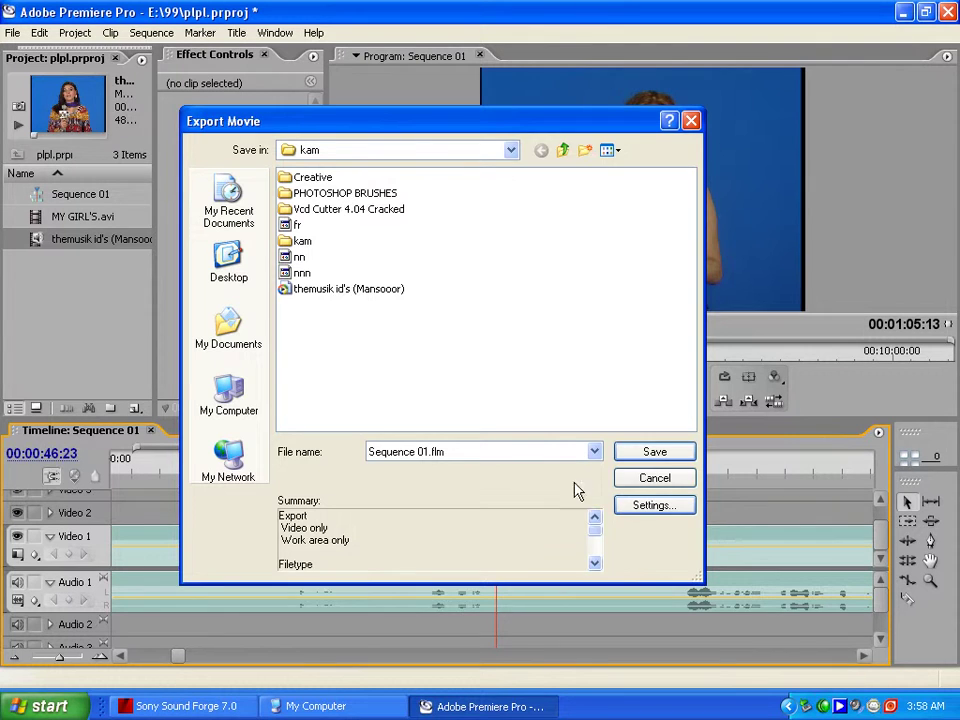
pyautogui.click(638, 450)
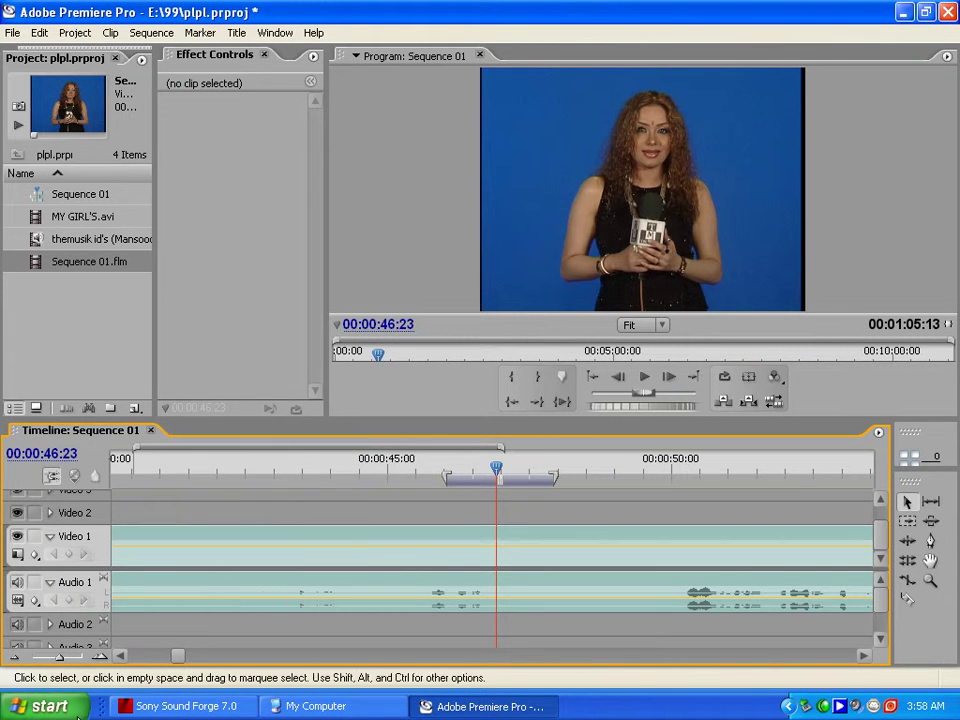
# Step: Launch Adobe Photoshop 7.0
pyautogui.click(83, 706)
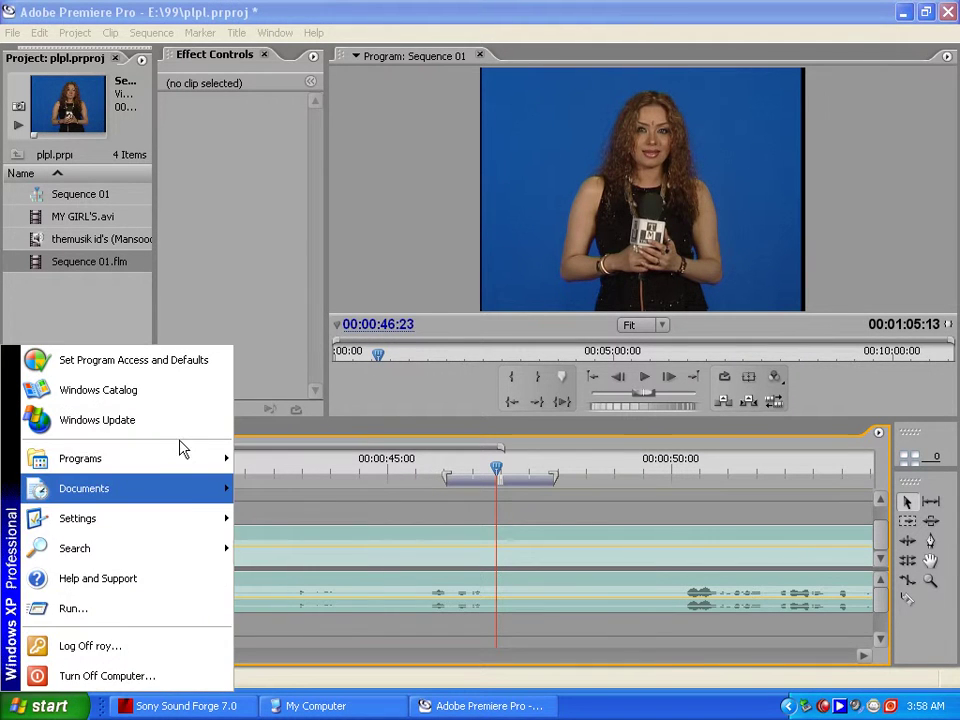
pyautogui.moveTo(186, 456)
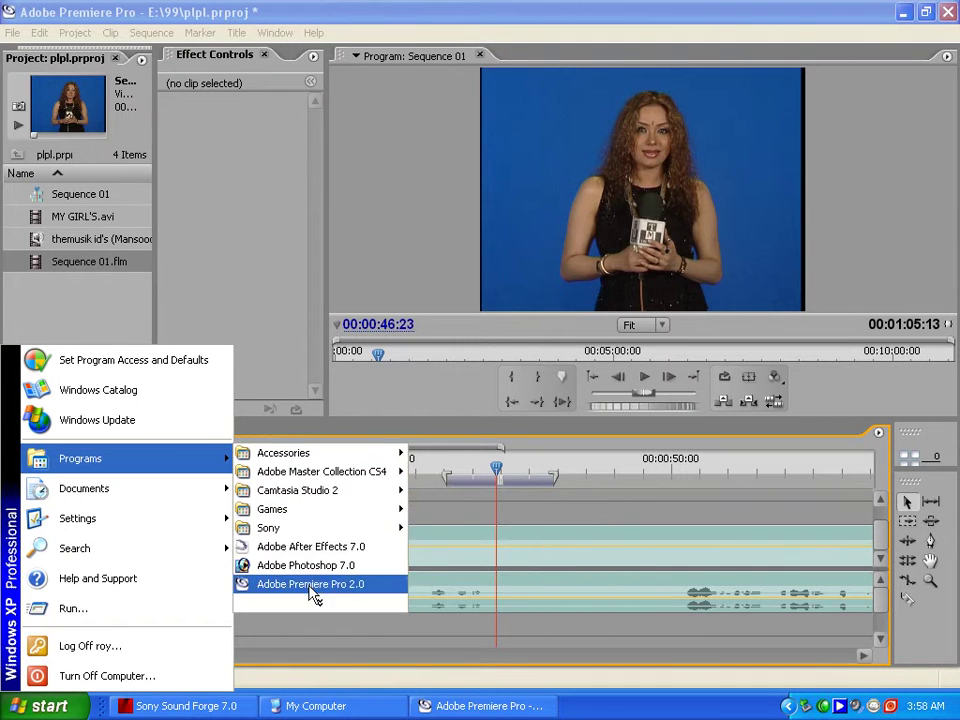
pyautogui.moveTo(313, 498)
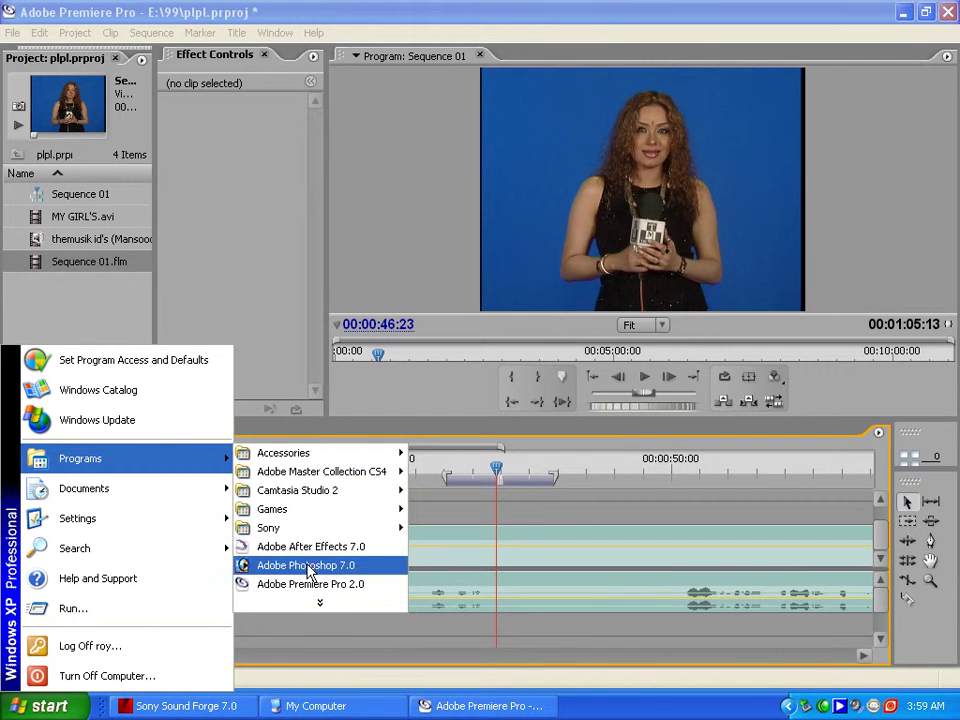
pyautogui.click(308, 568)
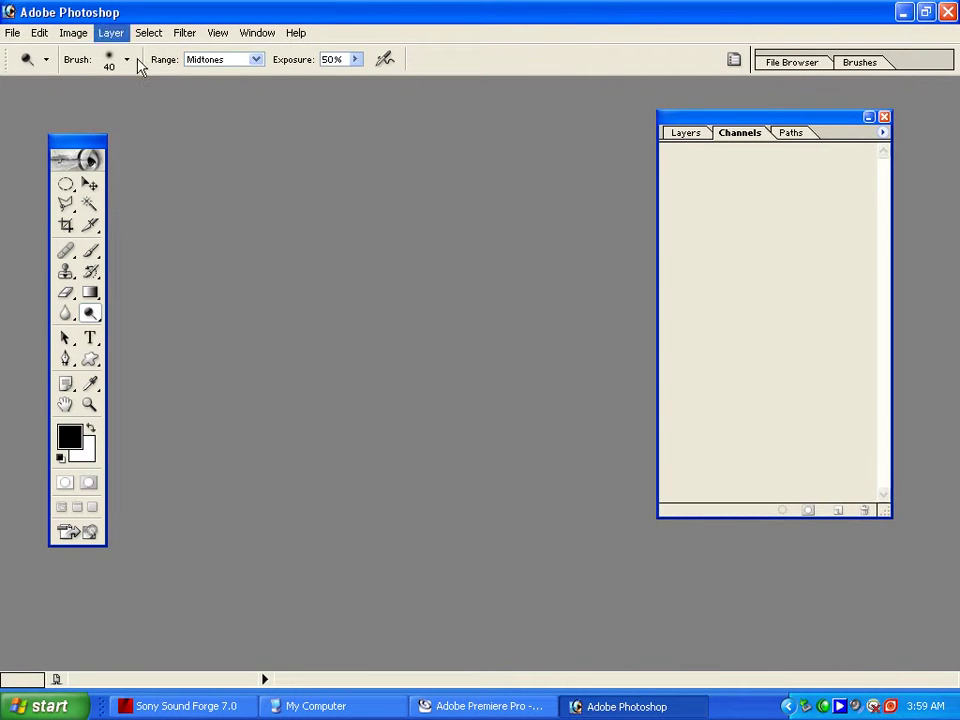
# Step: Open the filmstrip file Sequence 01.flm from the kam folder on drive D
pyautogui.click(12, 32)
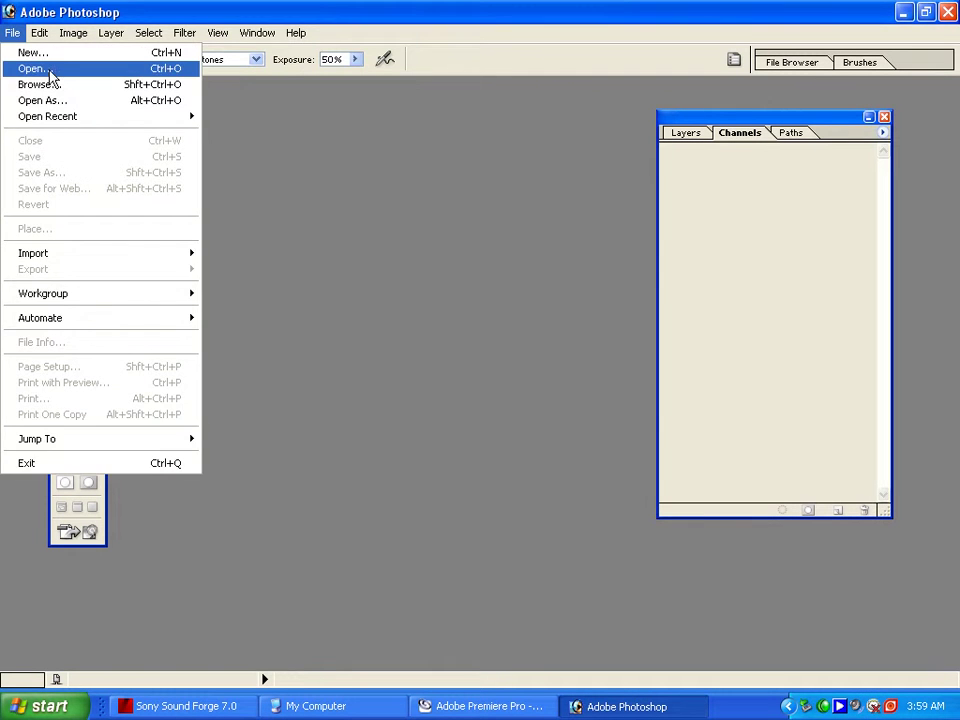
pyautogui.click(34, 68)
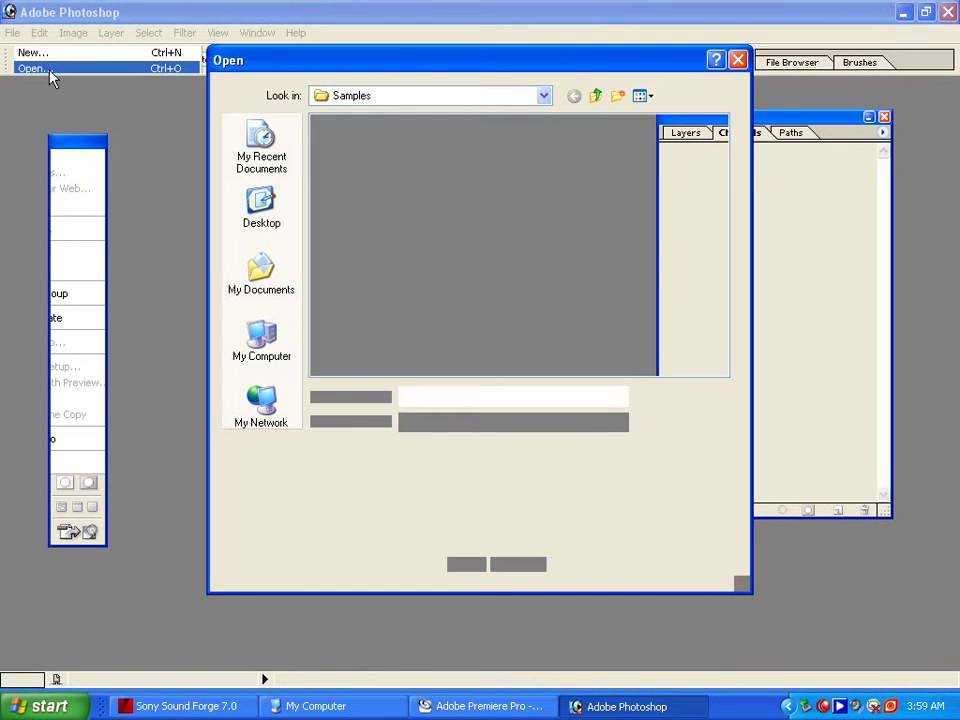
pyautogui.click(413, 100)
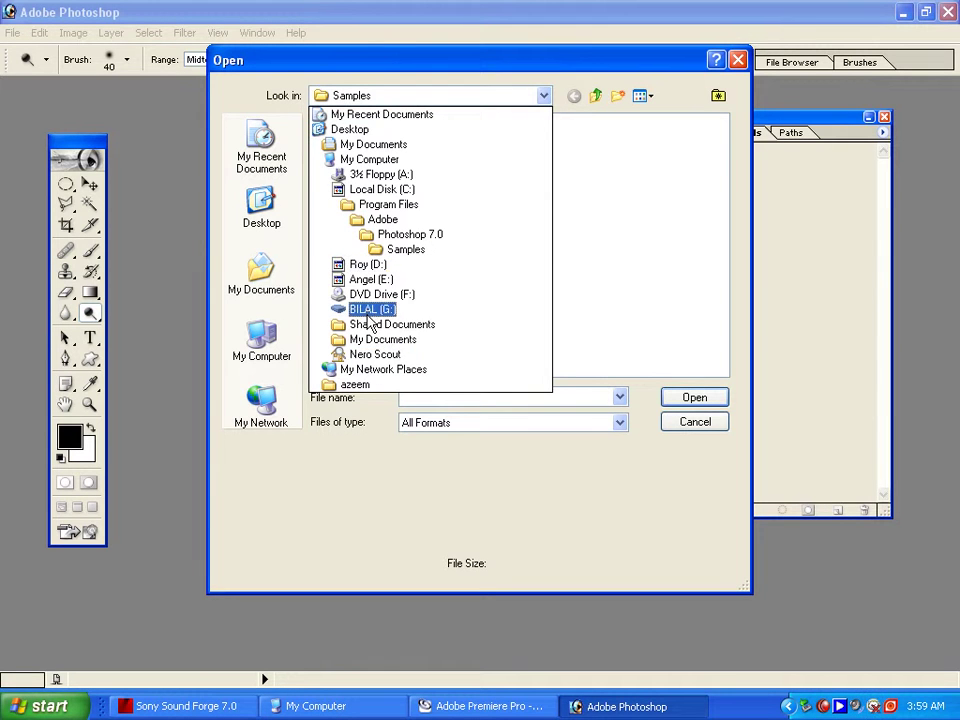
pyautogui.click(367, 265)
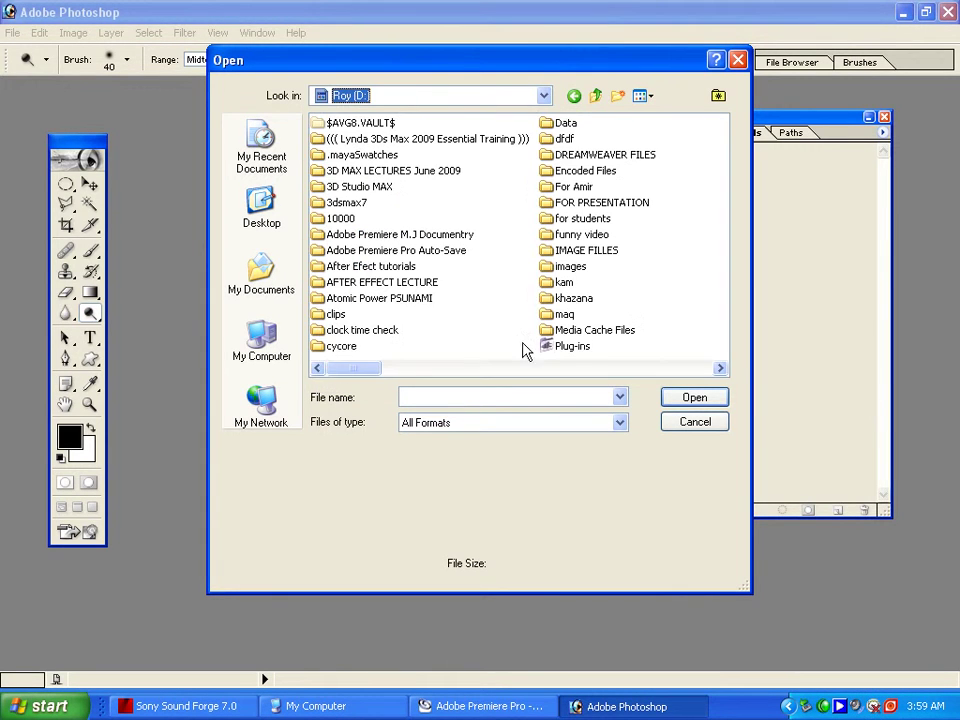
pyautogui.doubleClick(566, 283)
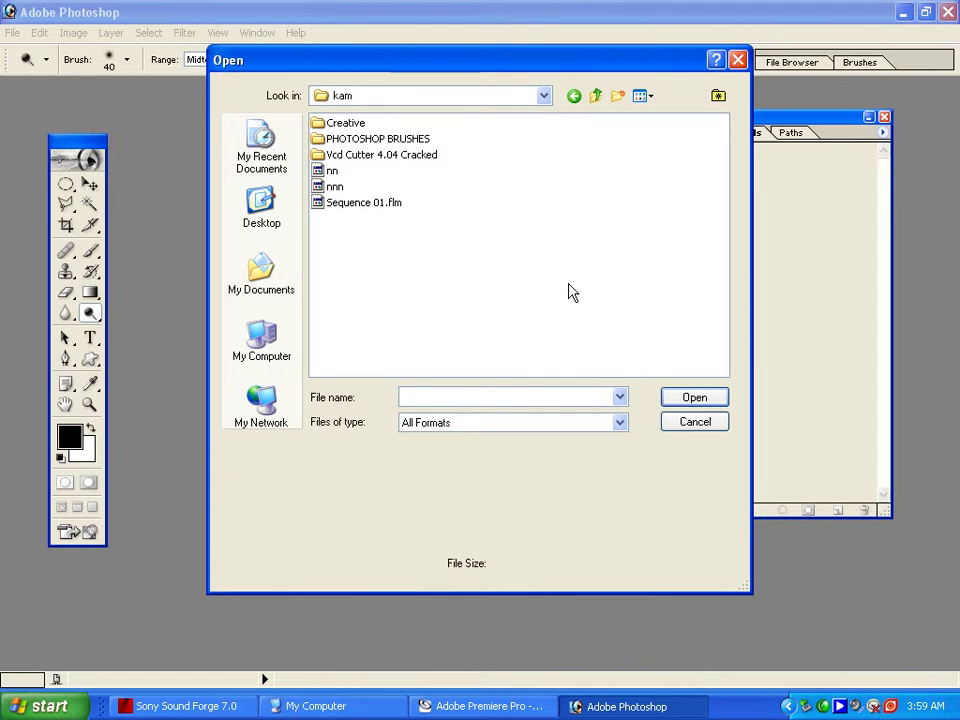
pyautogui.click(378, 208)
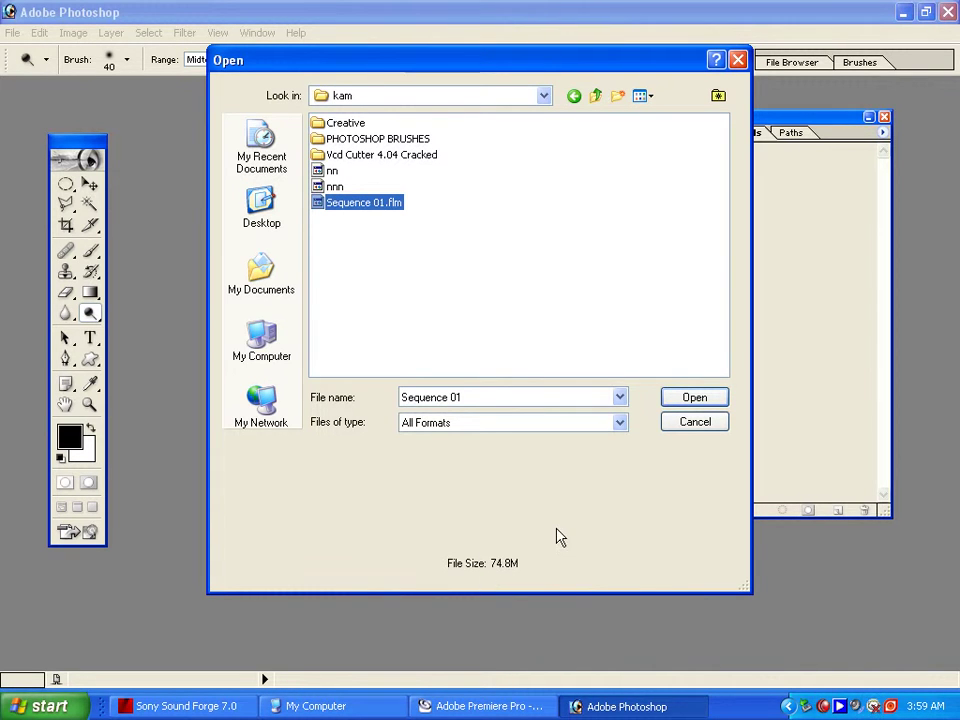
pyautogui.click(672, 400)
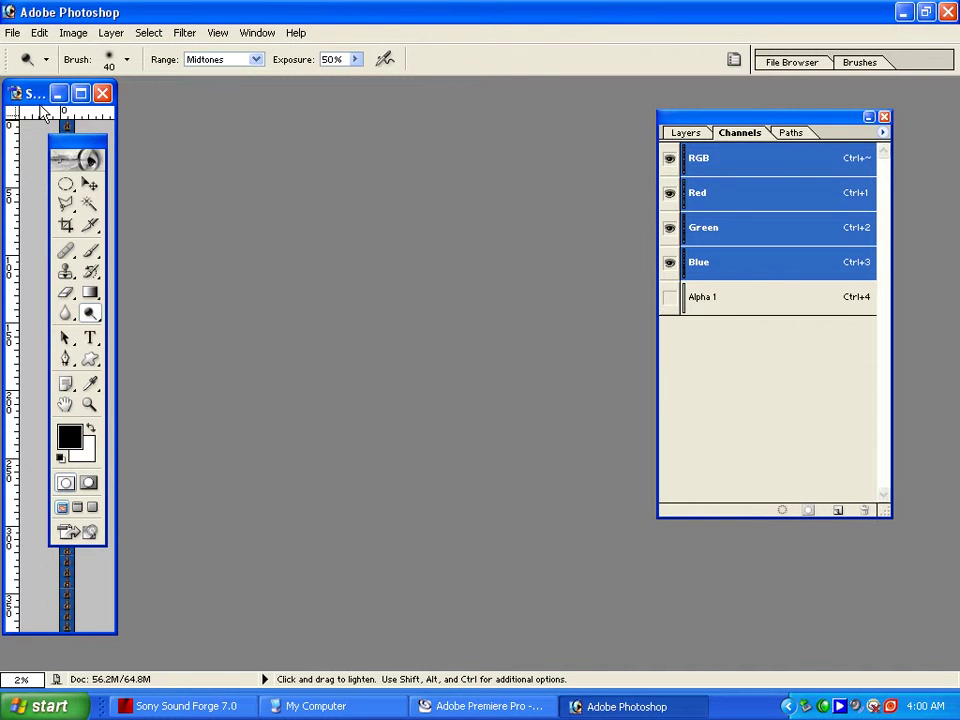
# Step: Maximize the Sequence 01.flm filmstrip and examine its first frames at 66.67% magnification
pyautogui.moveTo(31, 95); pyautogui.dragTo(303, 120)
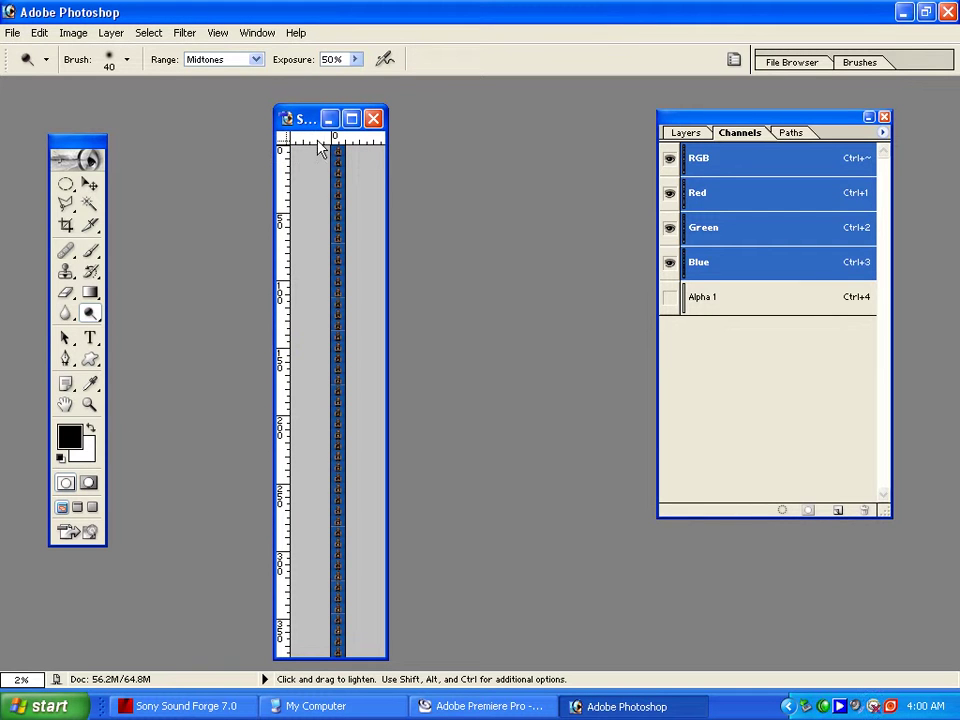
pyautogui.click(351, 119)
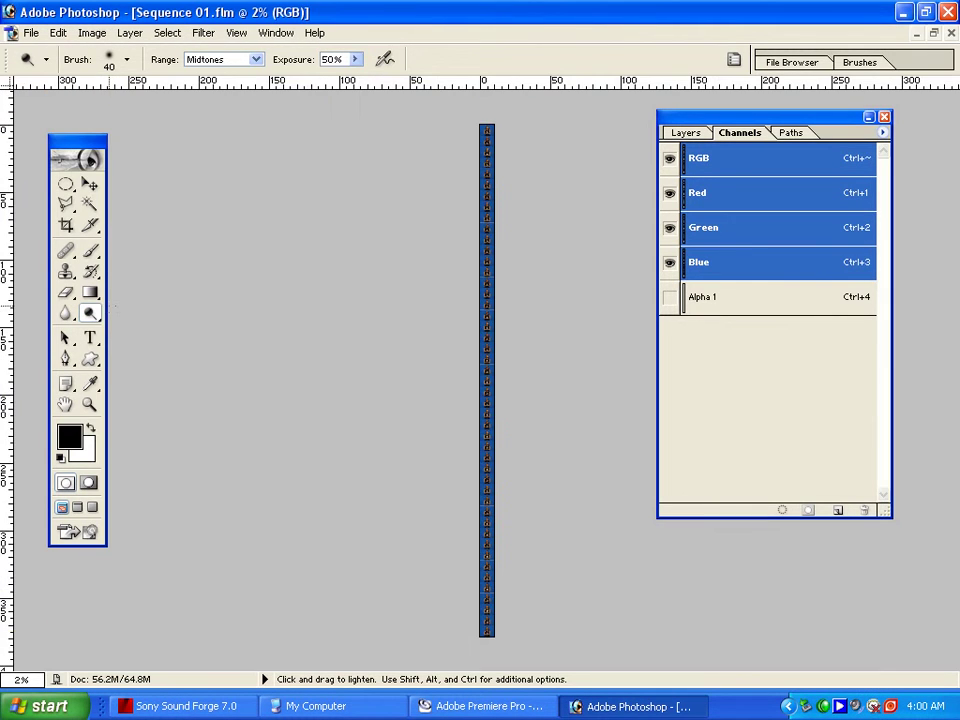
pyautogui.press('z')
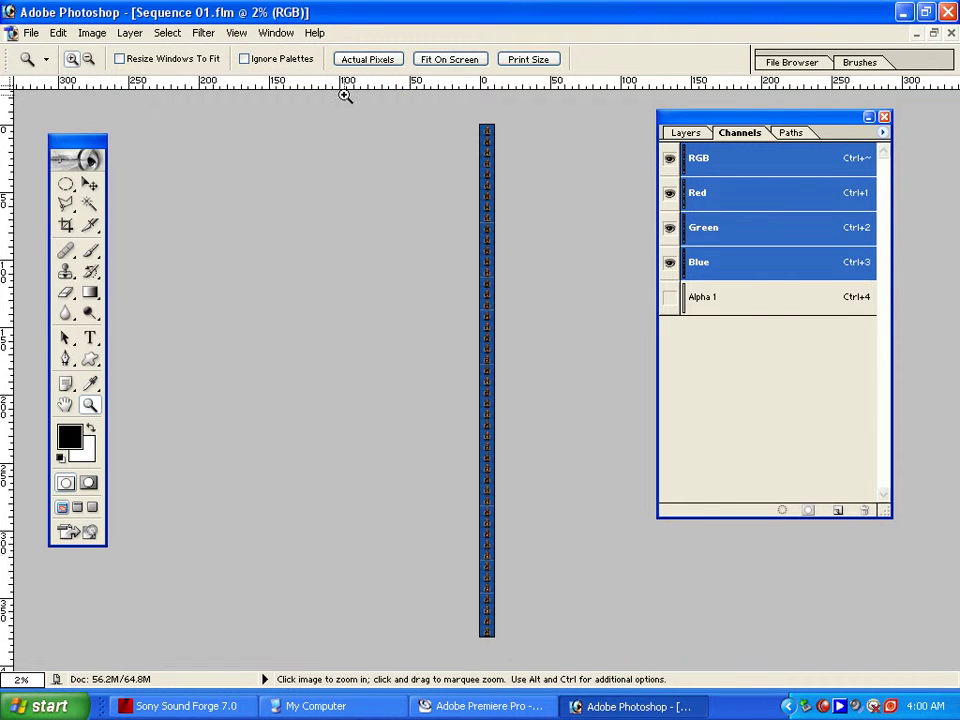
pyautogui.click(485, 144)
pyautogui.click(485, 154)
pyautogui.click(482, 155)
pyautogui.click(482, 155)
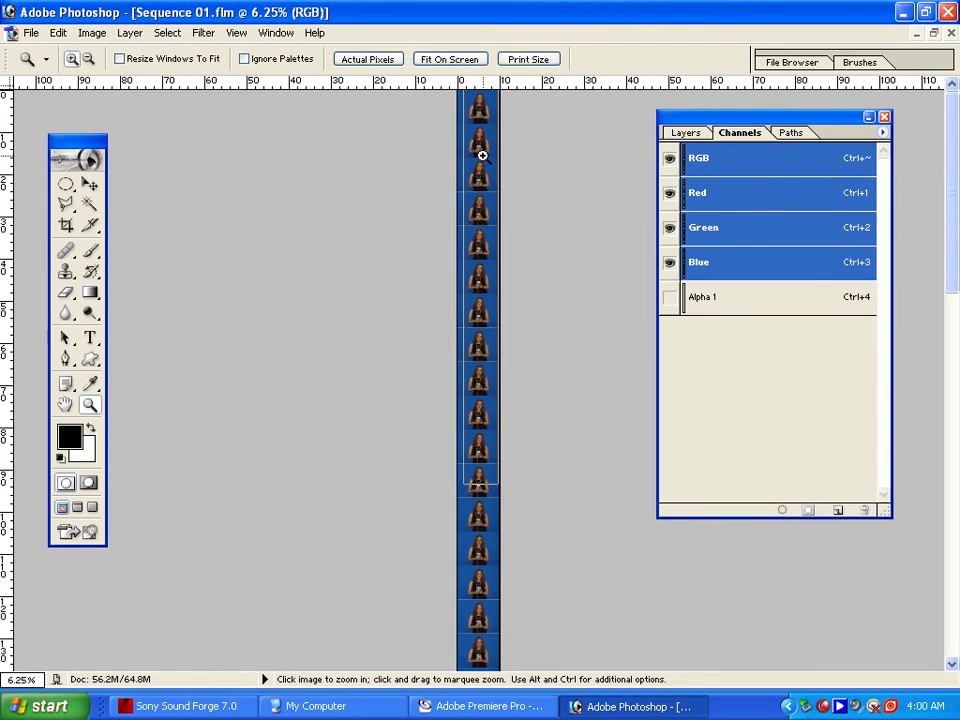
pyautogui.click(482, 156)
pyautogui.click(482, 155)
pyautogui.click(482, 155)
pyautogui.click(482, 155)
pyautogui.click(482, 155)
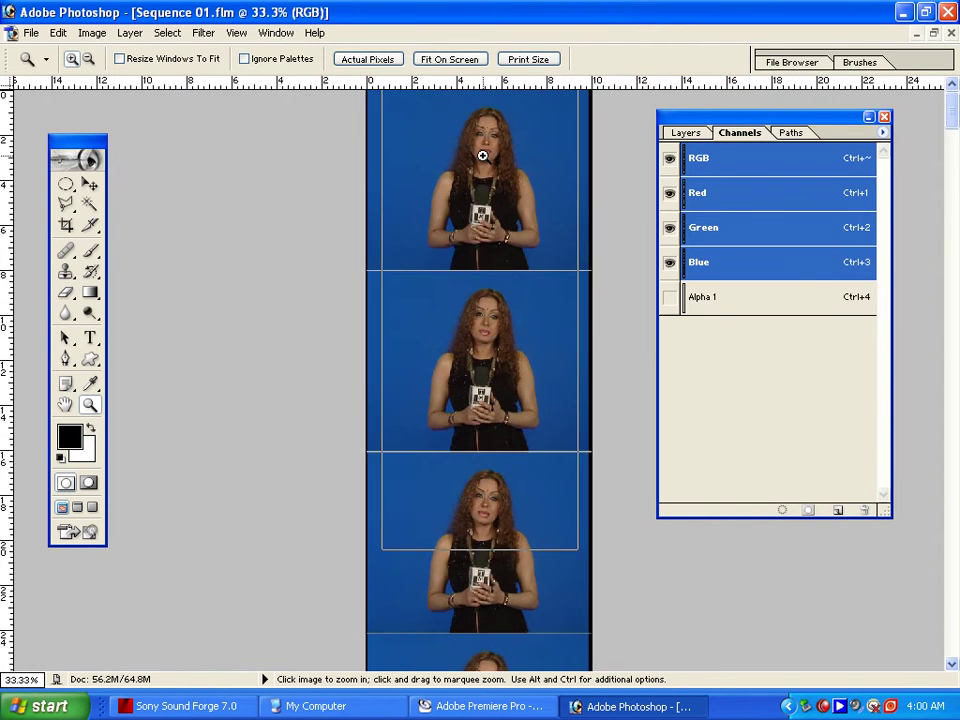
pyautogui.click(482, 155)
pyautogui.click(482, 155)
pyautogui.click(482, 155)
pyautogui.click(482, 230)
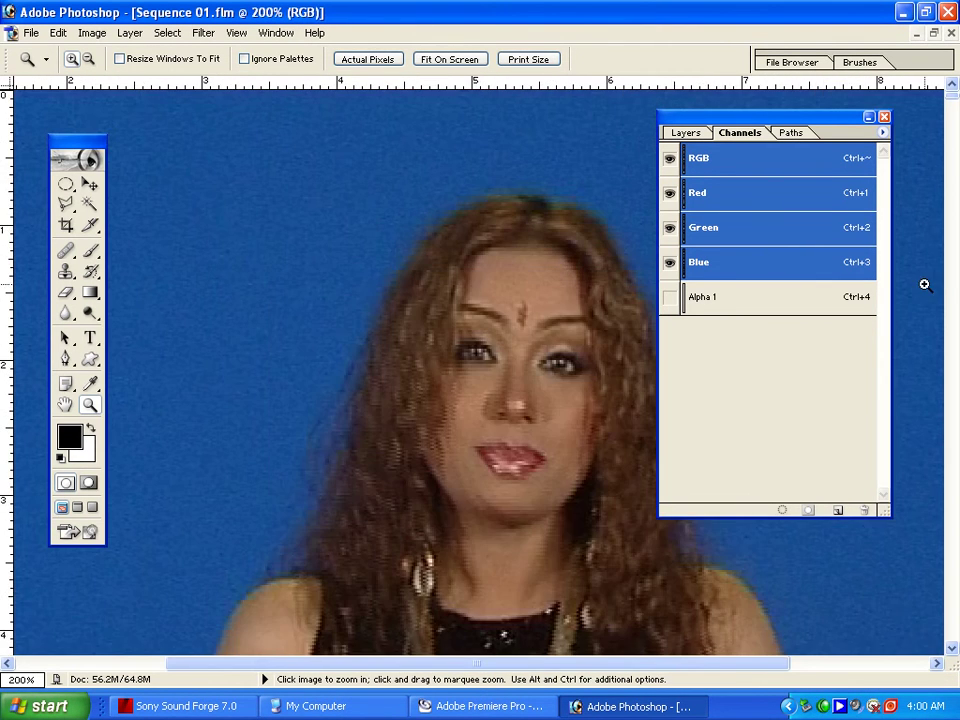
pyautogui.click(88, 59)
pyautogui.click(493, 242)
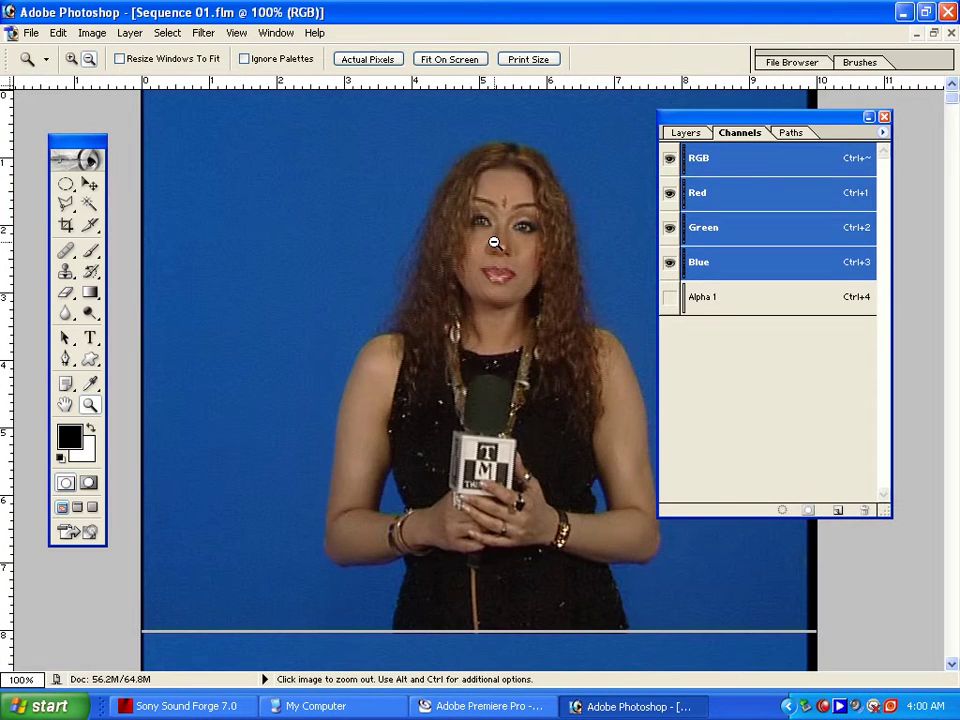
pyautogui.click(493, 242)
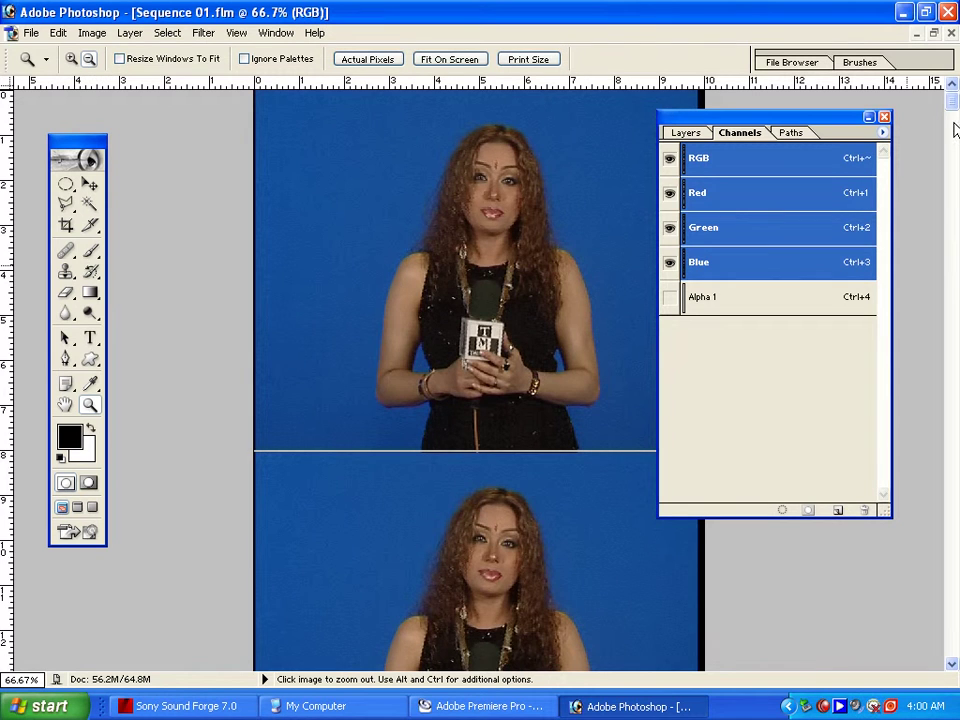
pyautogui.moveTo(951, 100); pyautogui.dragTo(945, 26)
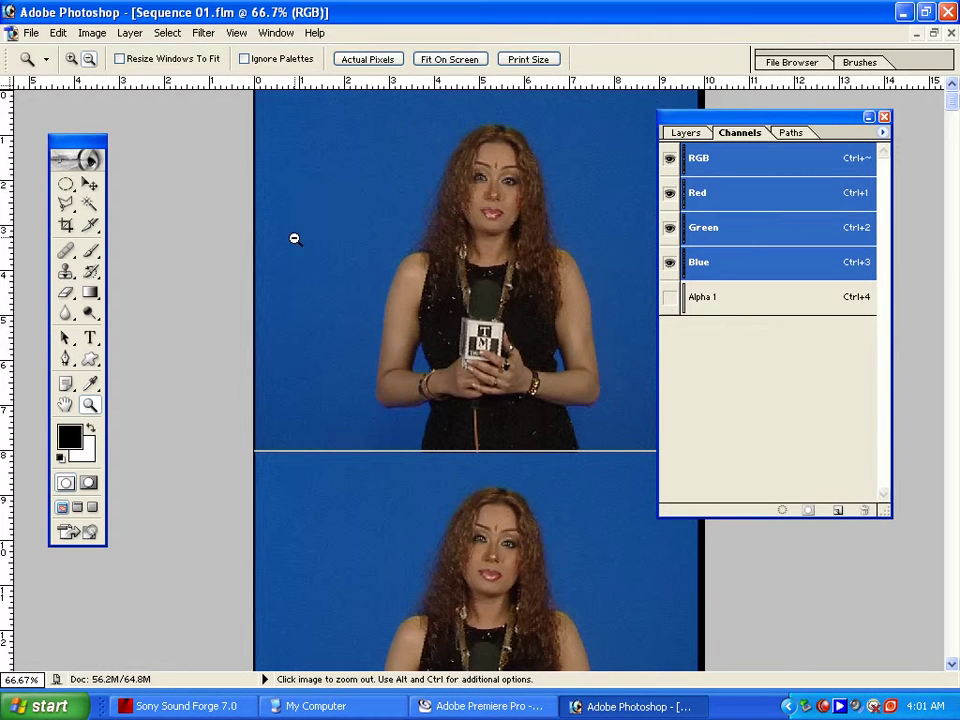
# Step: Choose the Smudge tool and set its brush diameter to 85 px
pyautogui.click(92, 296)
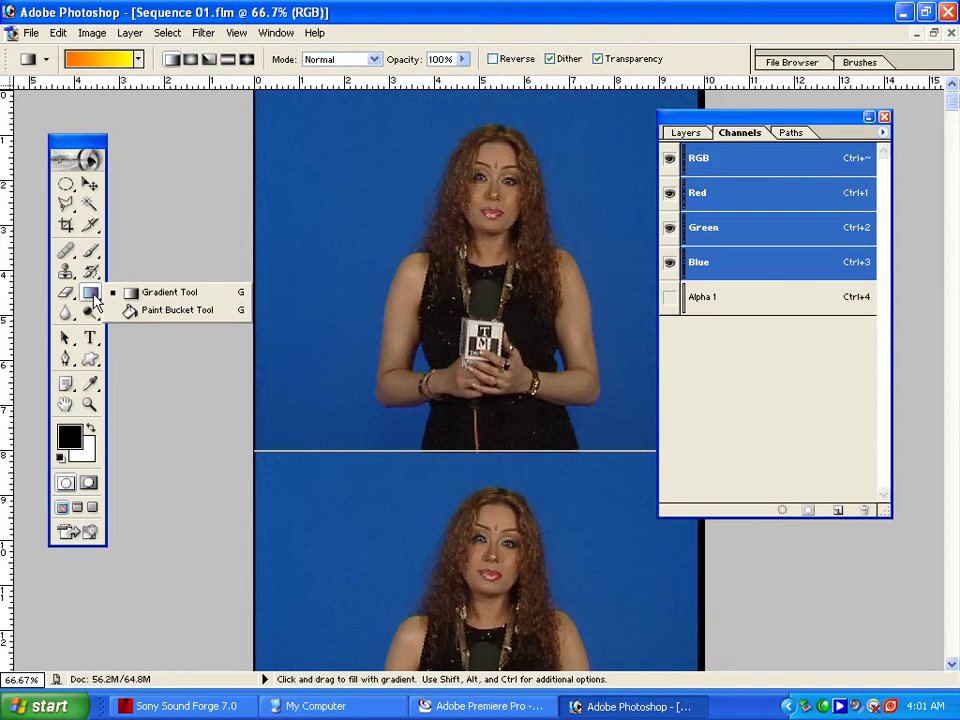
pyautogui.click(66, 294)
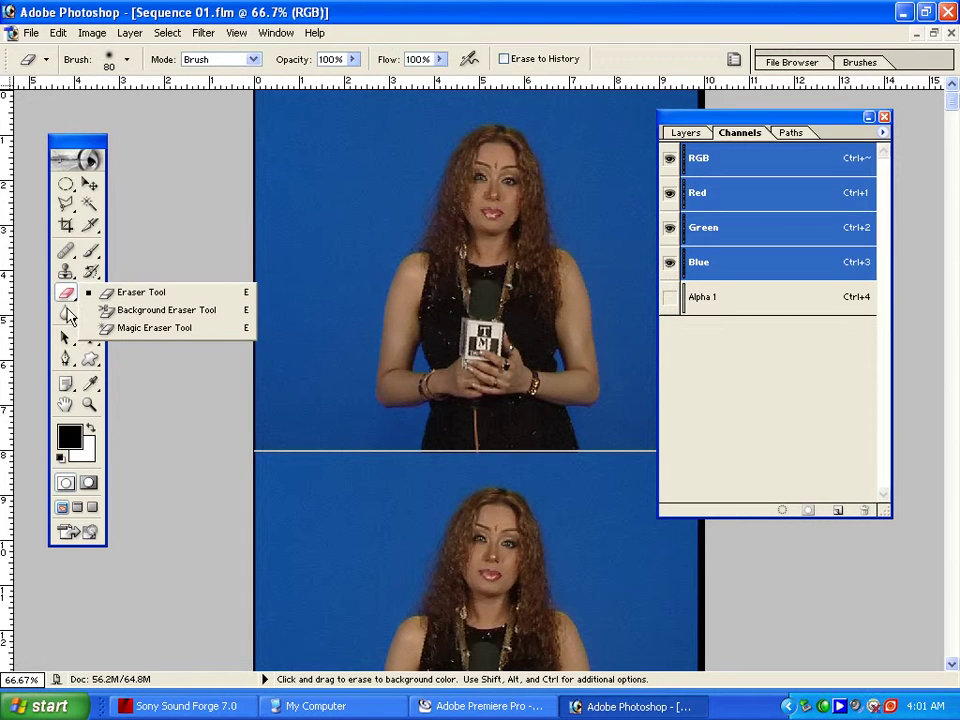
pyautogui.click(67, 312)
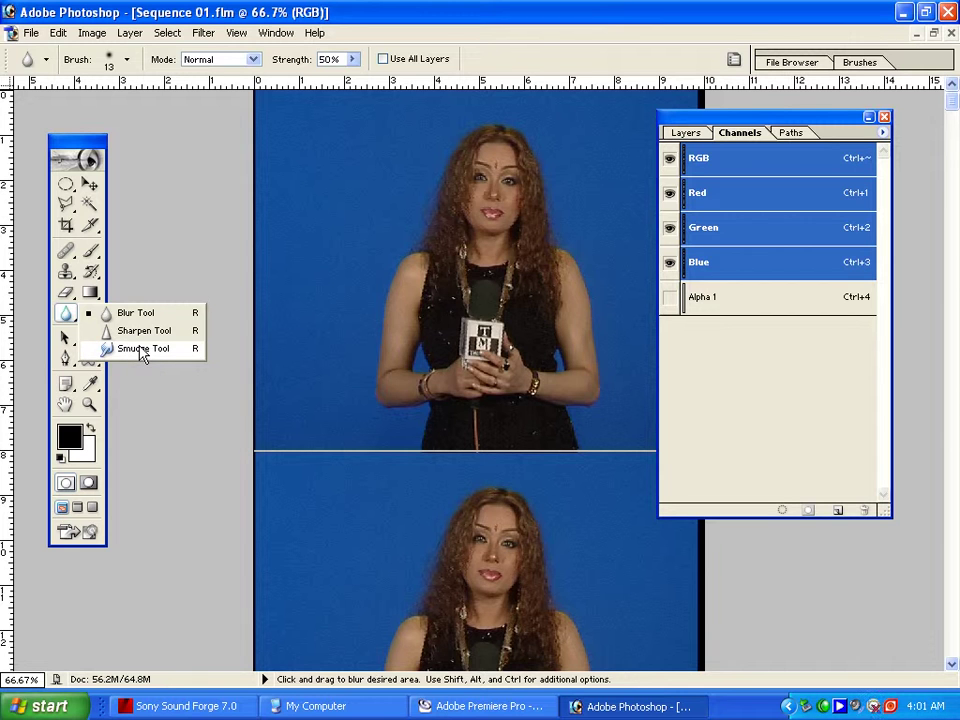
pyautogui.click(143, 349)
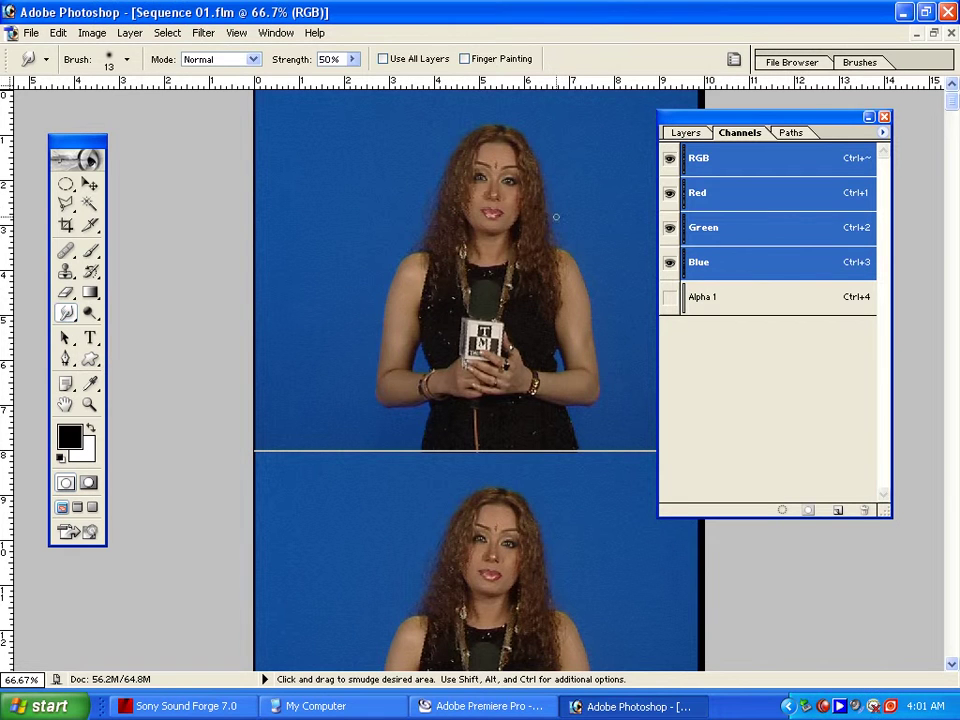
pyautogui.click(127, 59)
pyautogui.moveTo(36, 108); pyautogui.dragTo(98, 107)
pyautogui.click(314, 22)
# Step: Smudge the woman's facial features in the first and second frames of the filmstrip
pyautogui.moveTo(478, 182)
pyautogui.mouseDown()
pyautogui.moveTo(533, 194)
pyautogui.moveTo(508, 170)
pyautogui.moveTo(518, 173)
pyautogui.moveTo(516, 163)
pyautogui.mouseUp()
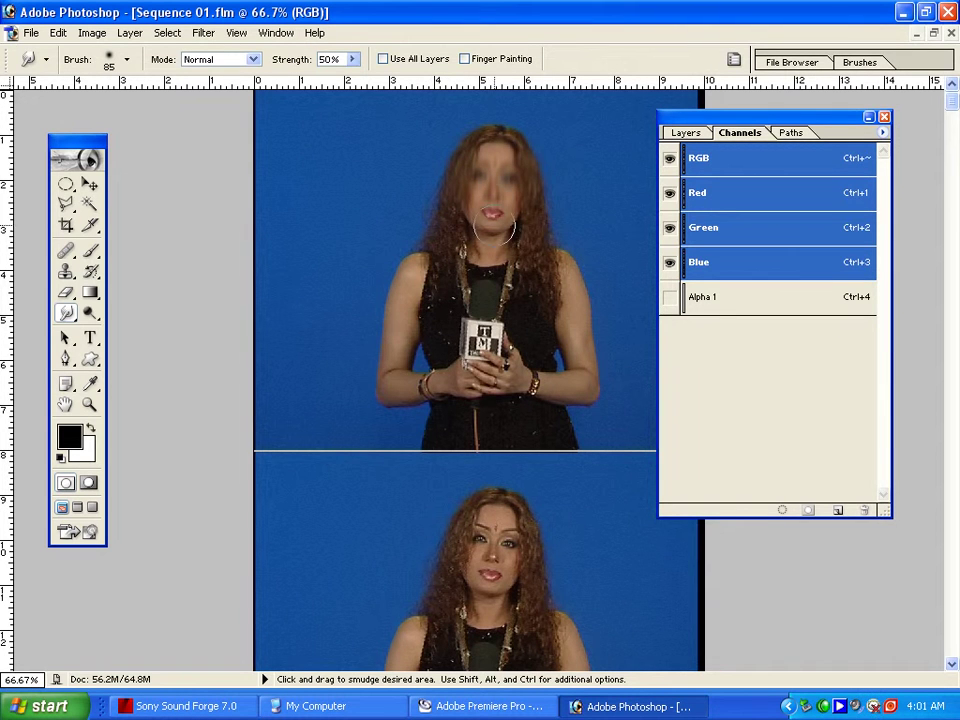
pyautogui.moveTo(491, 176); pyautogui.dragTo(490, 208)
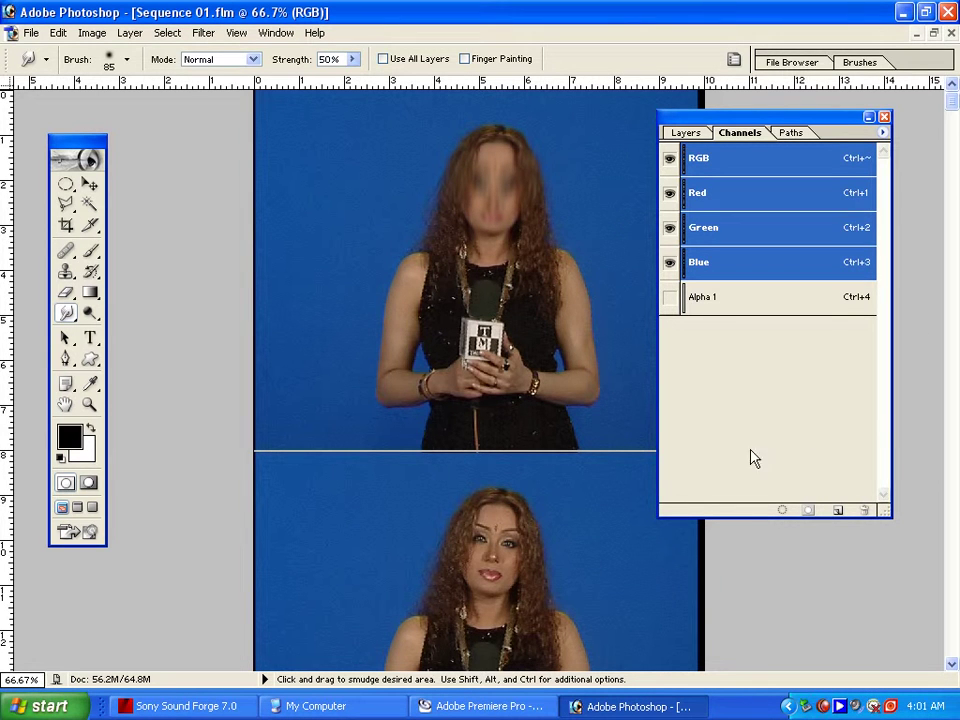
pyautogui.moveTo(953, 104)
pyautogui.mouseDown()
pyautogui.moveTo(952, 138)
pyautogui.moveTo(948, 100)
pyautogui.moveTo(948, 124)
pyautogui.mouseUp()
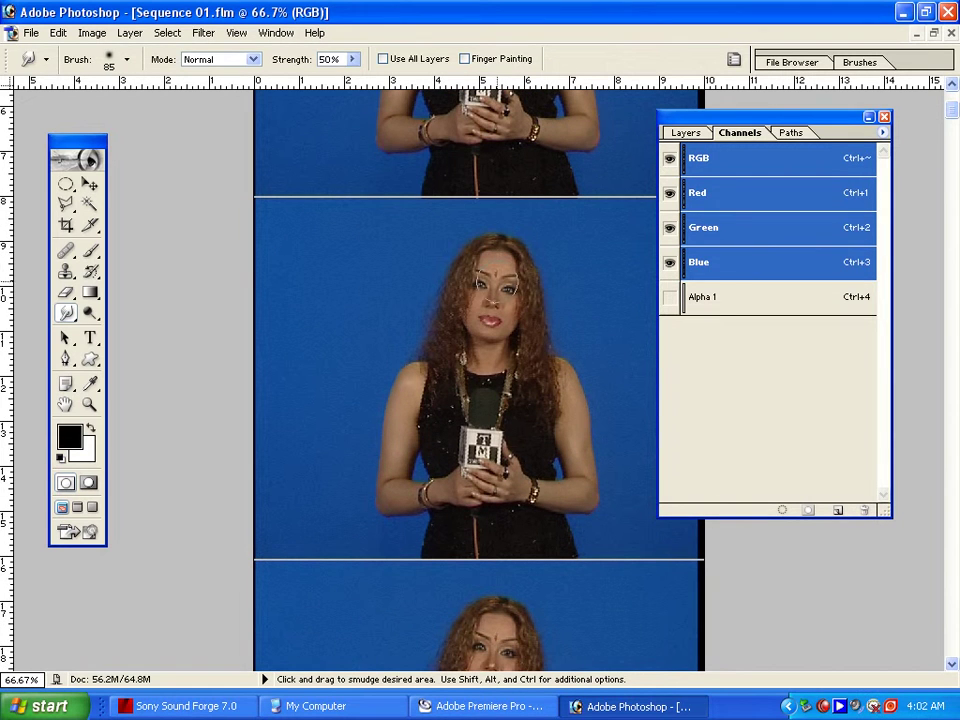
pyautogui.moveTo(480, 296)
pyautogui.mouseDown()
pyautogui.moveTo(484, 288)
pyautogui.moveTo(492, 298)
pyautogui.mouseUp()
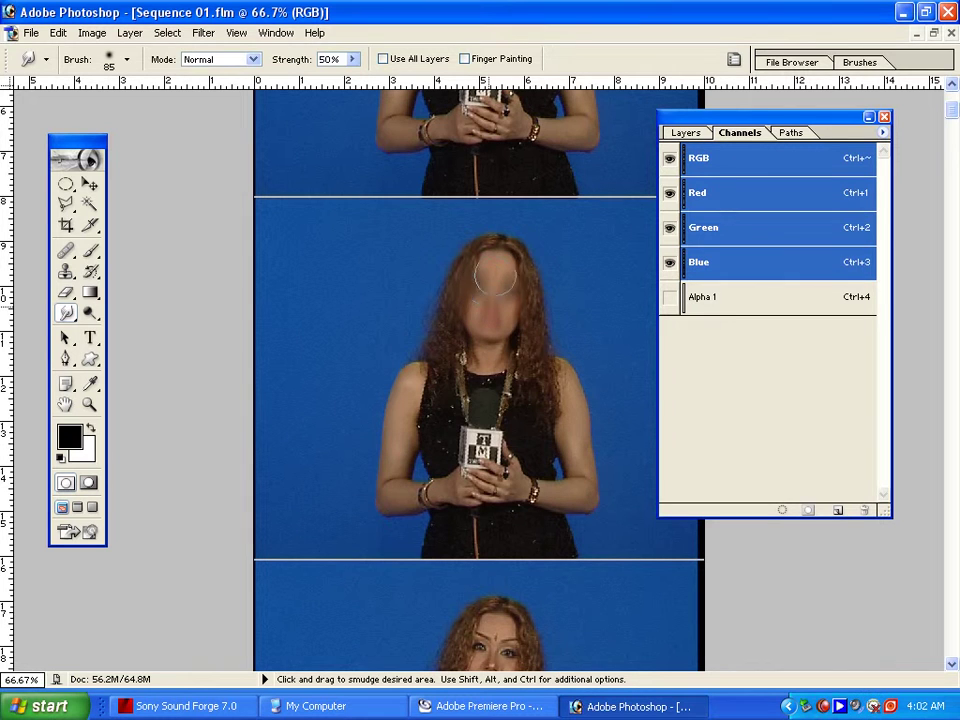
# Step: Reduce the Smudge brush to 40 px and smudge the nose and mouth in the fourth frame
pyautogui.moveTo(955, 120); pyautogui.dragTo(950, 131)
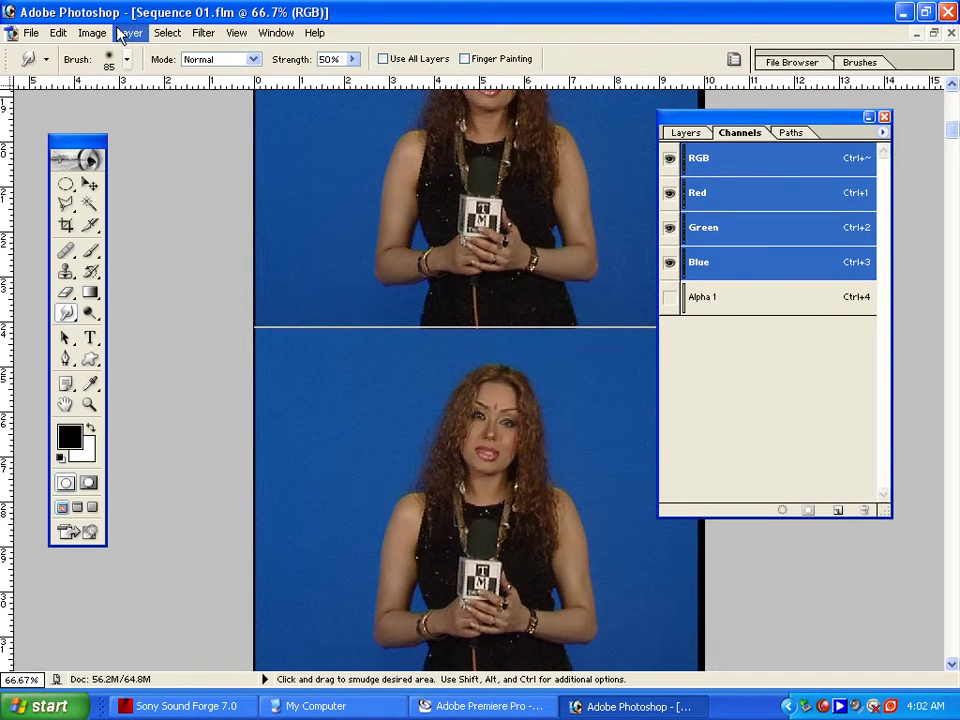
pyautogui.click(126, 59)
pyautogui.moveTo(97, 110); pyautogui.dragTo(99, 117)
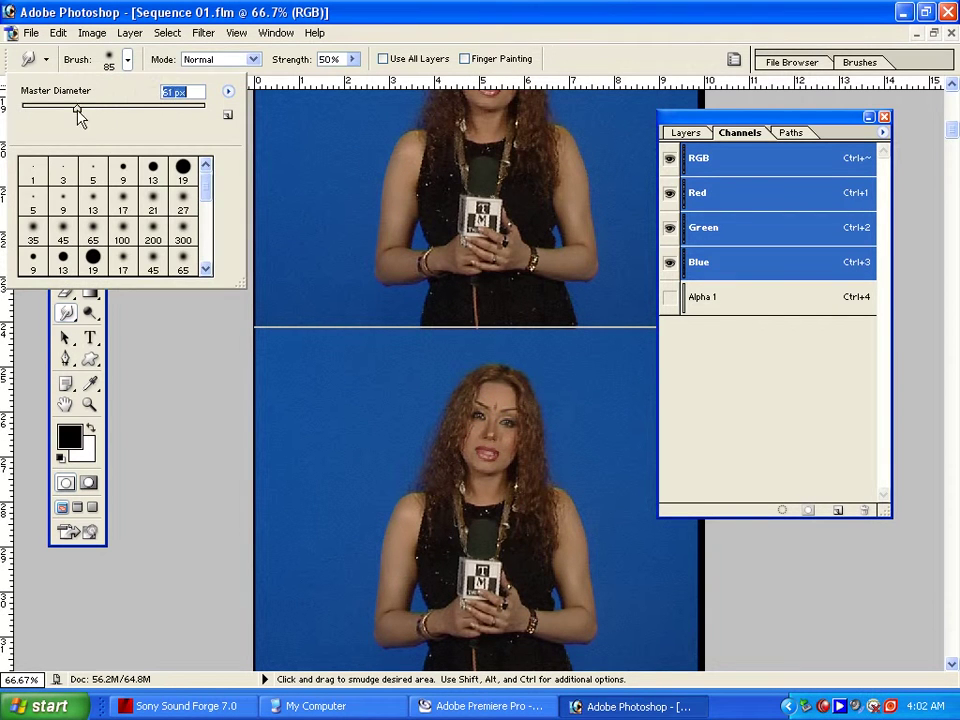
pyautogui.click(300, 12)
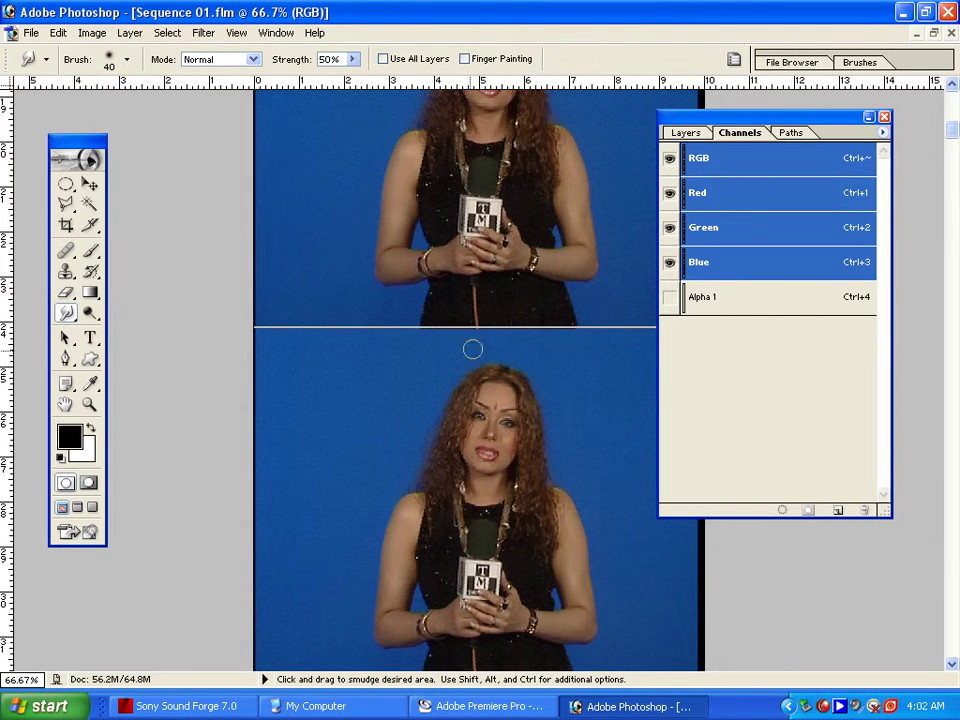
pyautogui.moveTo(487, 427)
pyautogui.mouseDown()
pyautogui.moveTo(474, 430)
pyautogui.moveTo(486, 424)
pyautogui.moveTo(481, 413)
pyautogui.moveTo(484, 458)
pyautogui.mouseUp()
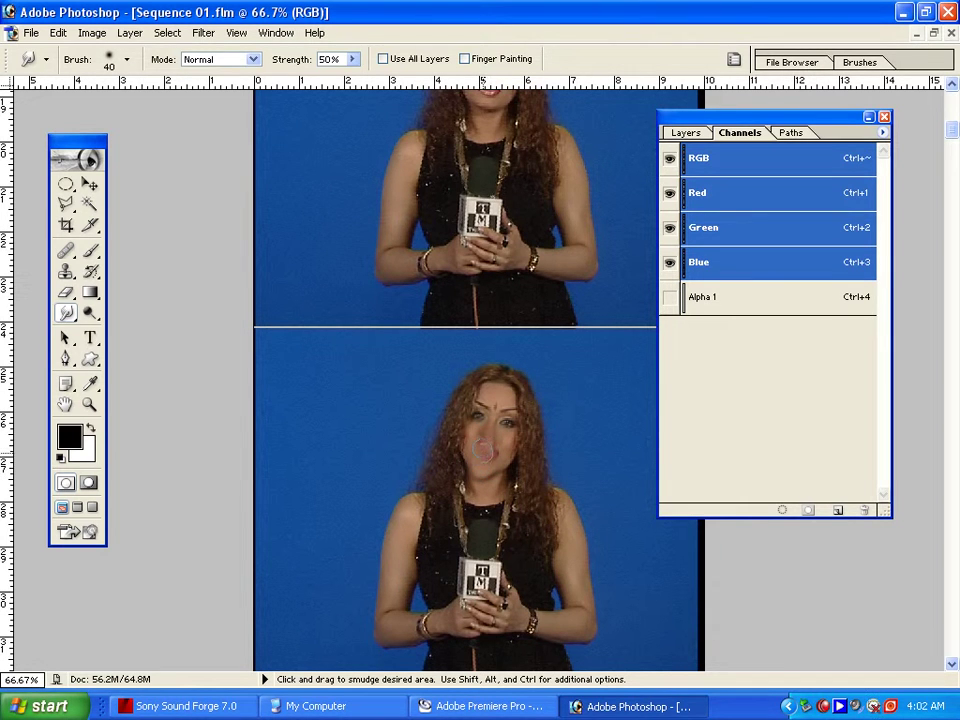
# Step: Smudge the area around the mouth in the fifth and sixth frames
pyautogui.moveTo(954, 139); pyautogui.dragTo(952, 148)
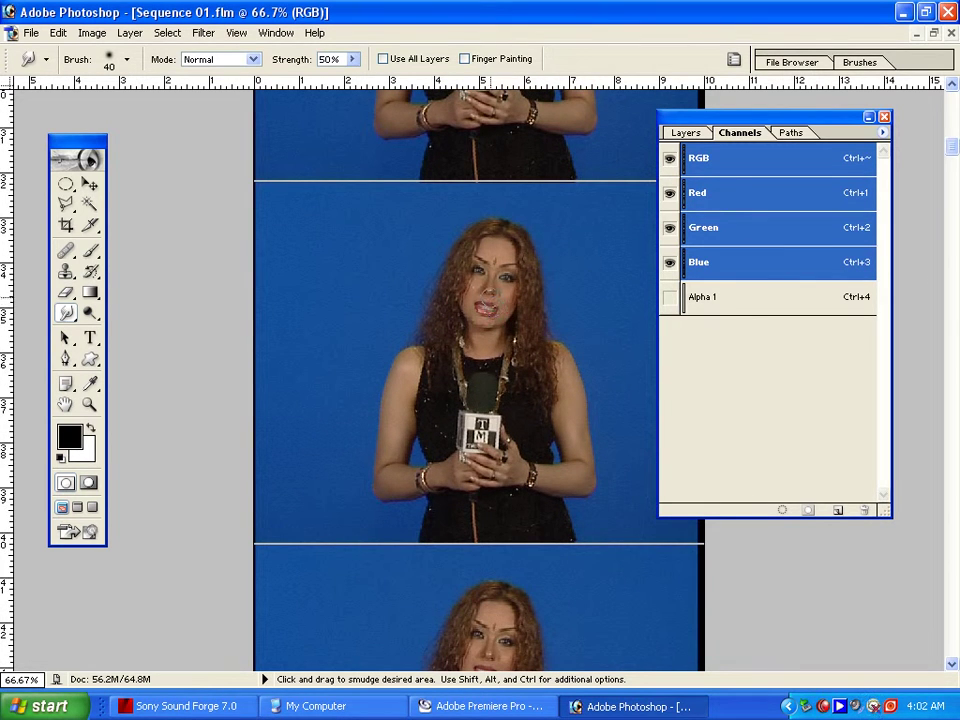
pyautogui.moveTo(487, 292); pyautogui.dragTo(489, 298)
pyautogui.moveTo(492, 296)
pyautogui.mouseDown()
pyautogui.moveTo(504, 294)
pyautogui.moveTo(488, 331)
pyautogui.mouseUp()
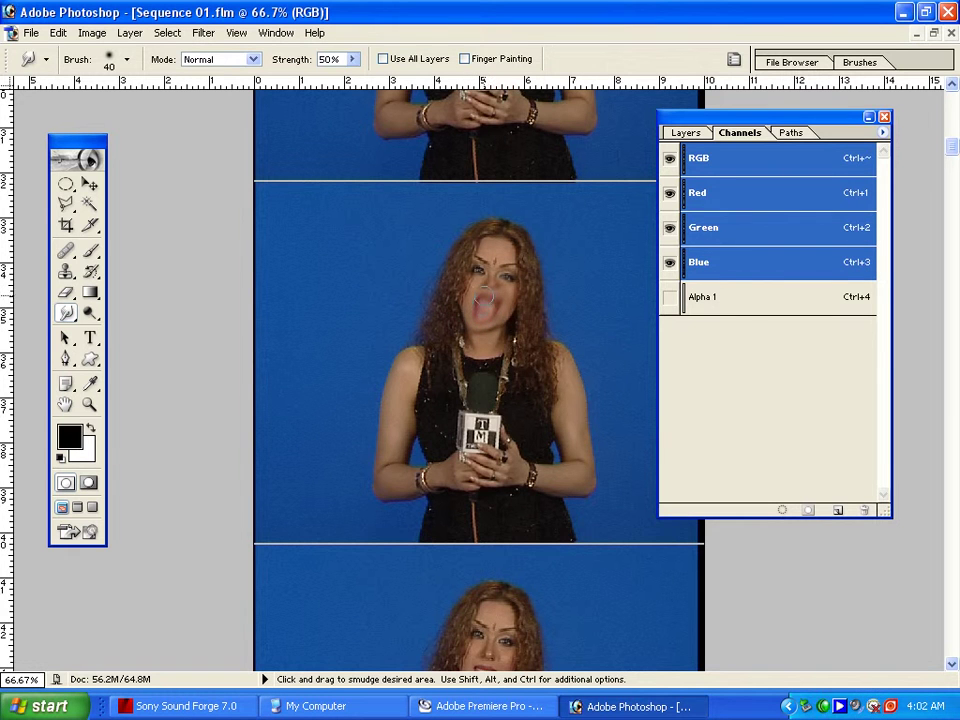
pyautogui.moveTo(955, 150); pyautogui.dragTo(955, 162)
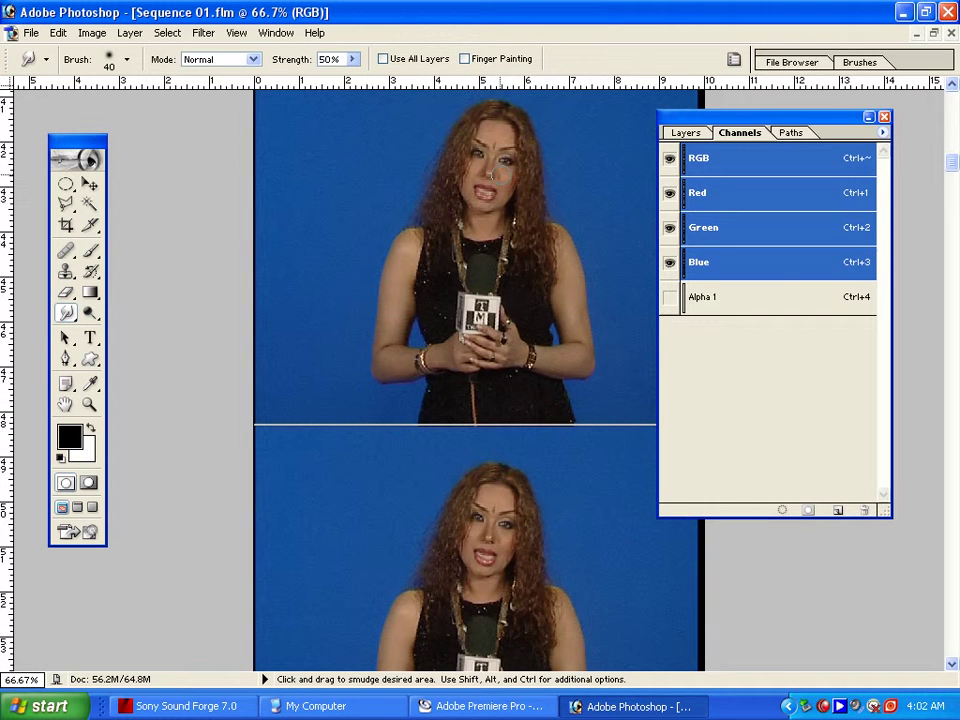
pyautogui.moveTo(484, 192)
pyautogui.mouseDown()
pyautogui.moveTo(487, 180)
pyautogui.moveTo(495, 200)
pyautogui.mouseUp()
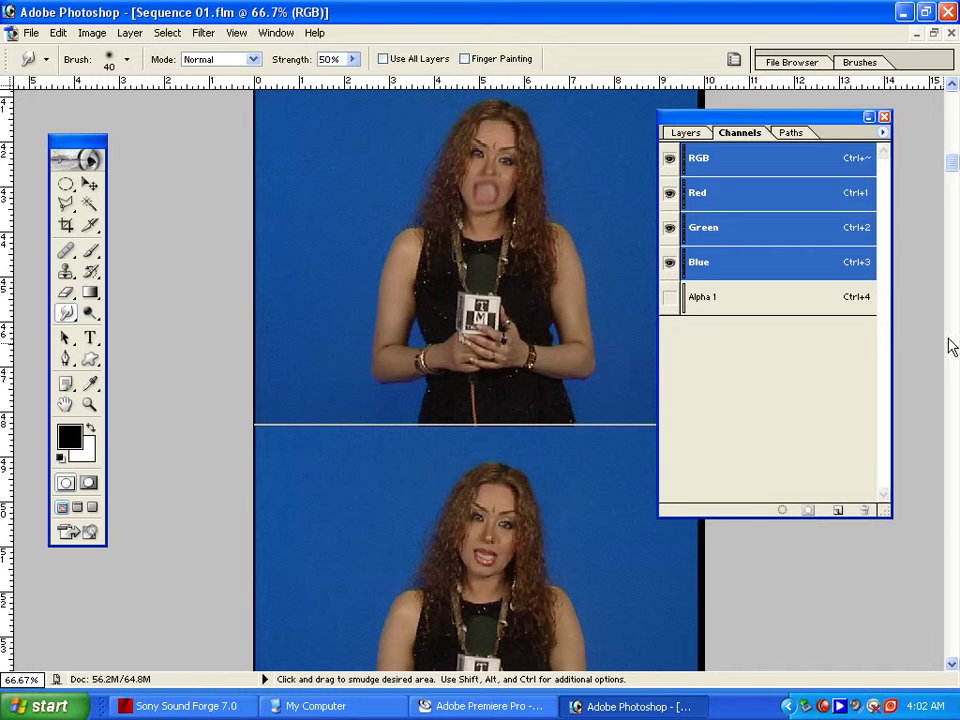
# Step: Smudge the mouth in the seventh and eighth frames to stretch it up and down
pyautogui.moveTo(954, 171); pyautogui.dragTo(953, 184)
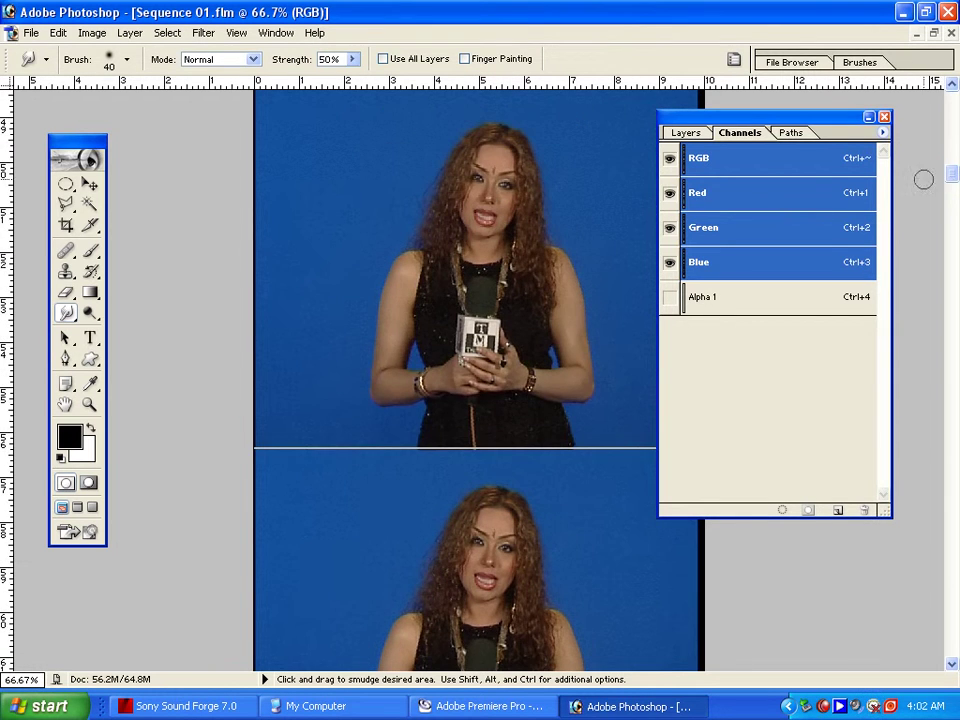
pyautogui.moveTo(486, 215); pyautogui.dragTo(486, 221)
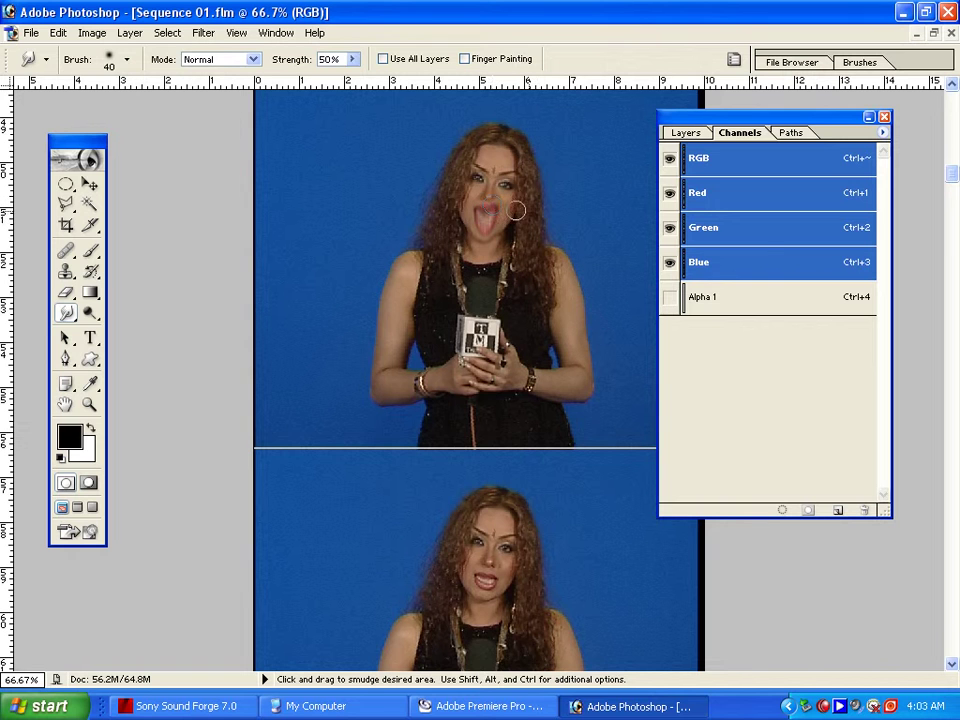
pyautogui.moveTo(952, 175); pyautogui.dragTo(950, 184)
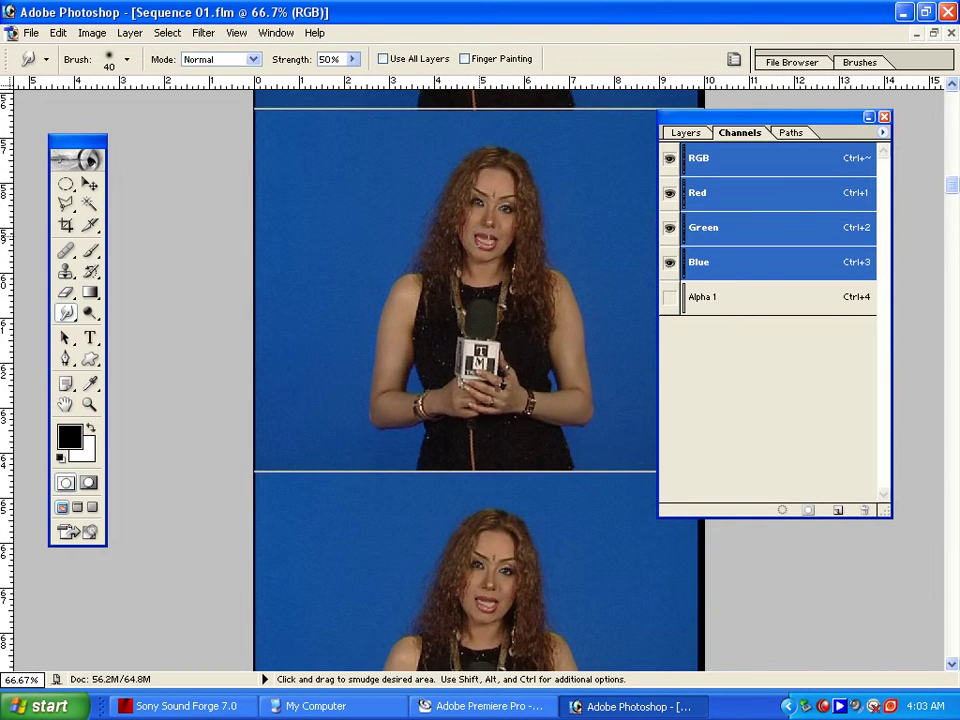
pyautogui.moveTo(489, 233); pyautogui.dragTo(485, 253)
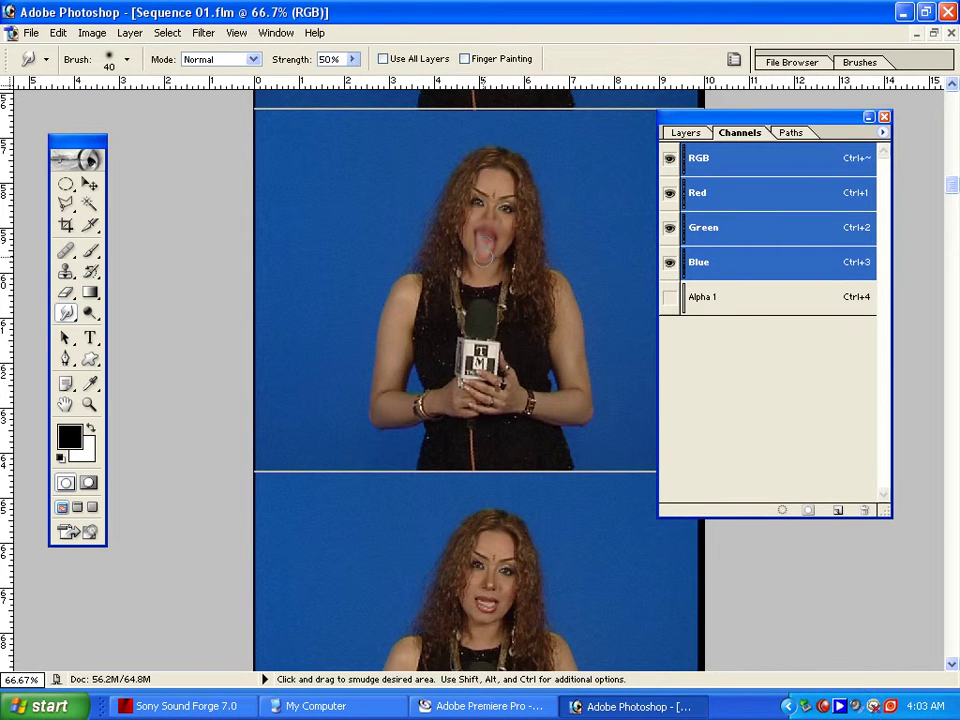
# Step: Smudge the face in the ninth and tenth frames, and save the edited filmstrip under its existing name
pyautogui.moveTo(953, 190); pyautogui.dragTo(954, 203)
pyautogui.moveTo(478, 191)
pyautogui.mouseDown()
pyautogui.moveTo(487, 177)
pyautogui.moveTo(486, 197)
pyautogui.mouseUp()
pyautogui.moveTo(953, 199); pyautogui.dragTo(956, 208)
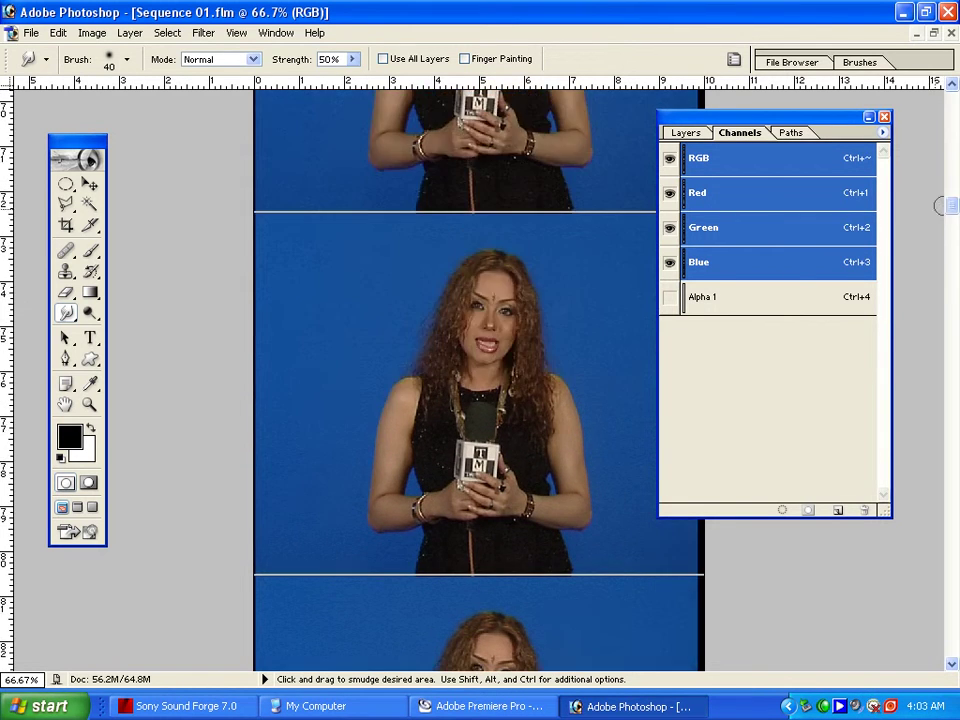
pyautogui.moveTo(487, 325); pyautogui.dragTo(490, 362)
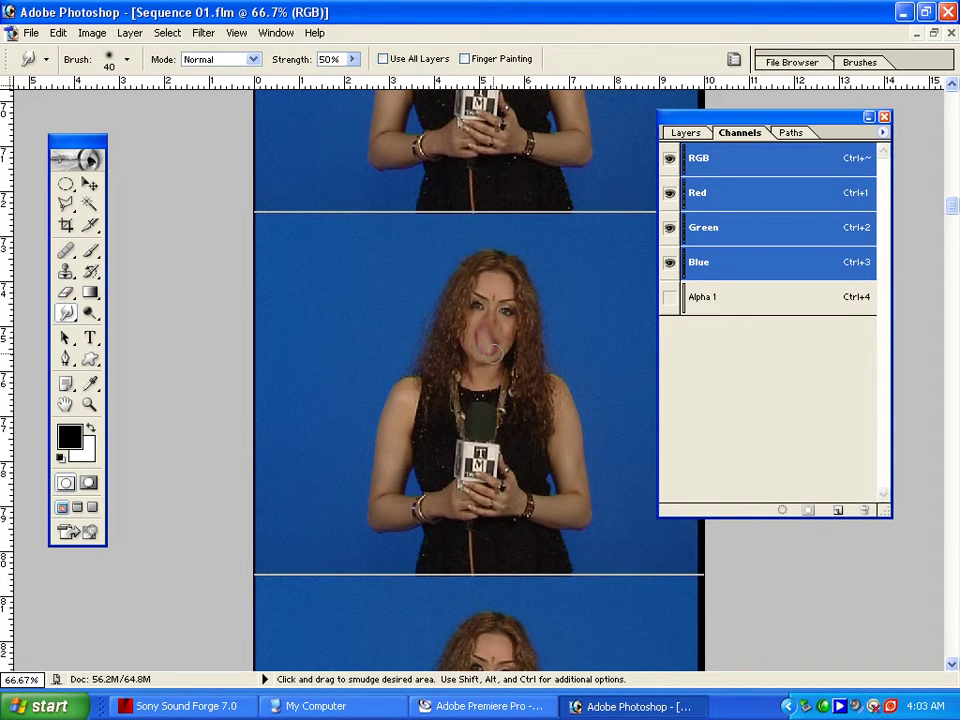
pyautogui.click(29, 33)
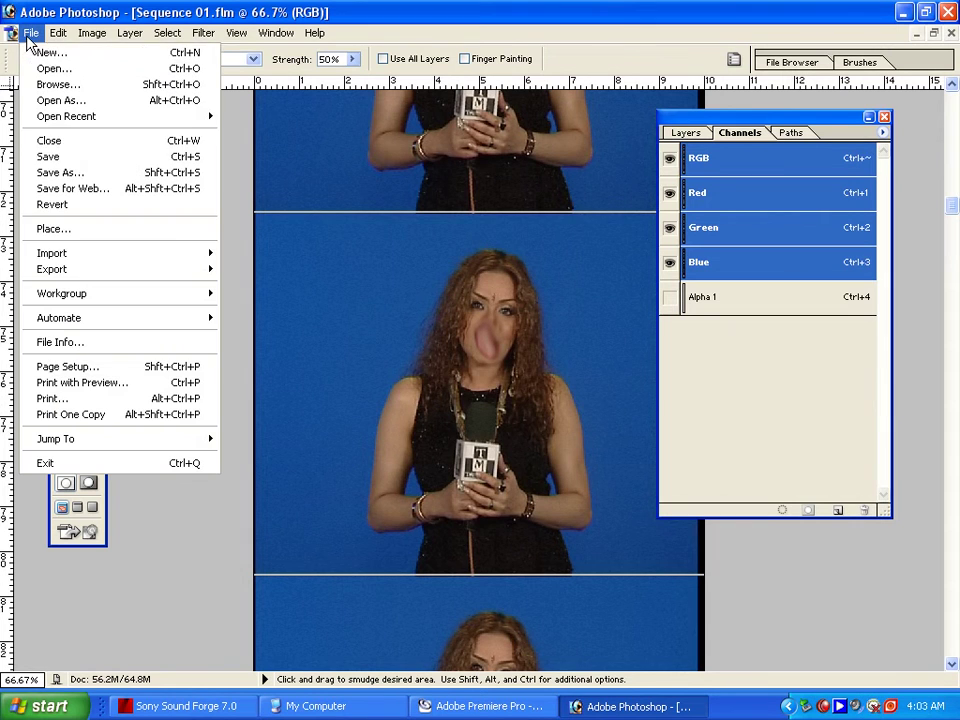
pyautogui.click(92, 158)
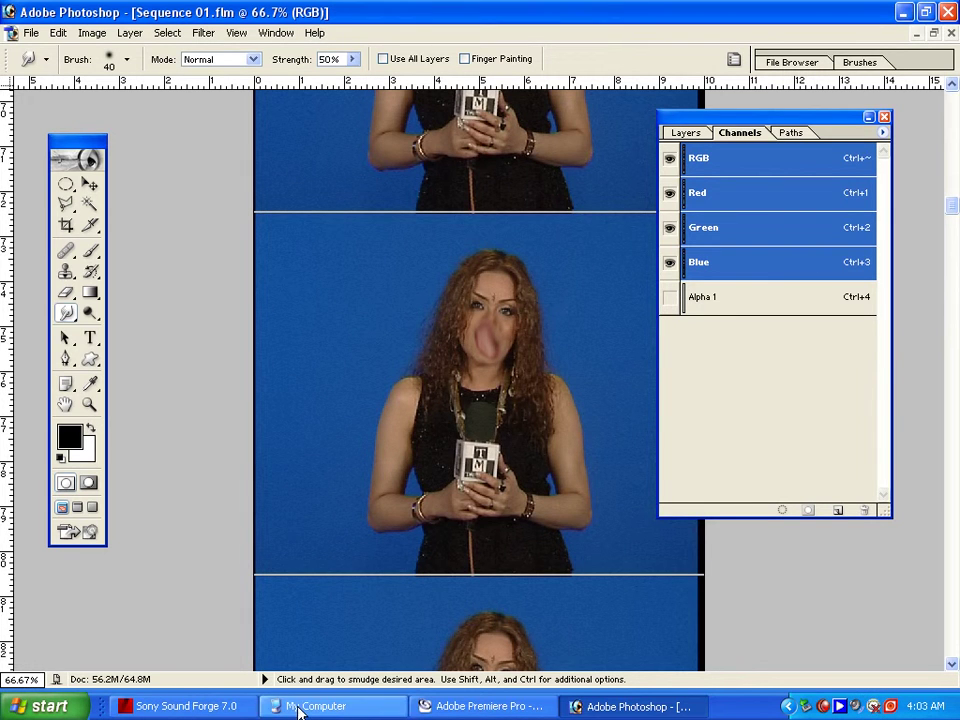
# Step: Switch to Premiere Pro, move the playhead to the start of the work area, and import the edited Sequence 01.flm from the kam folder
pyautogui.click(545, 708)
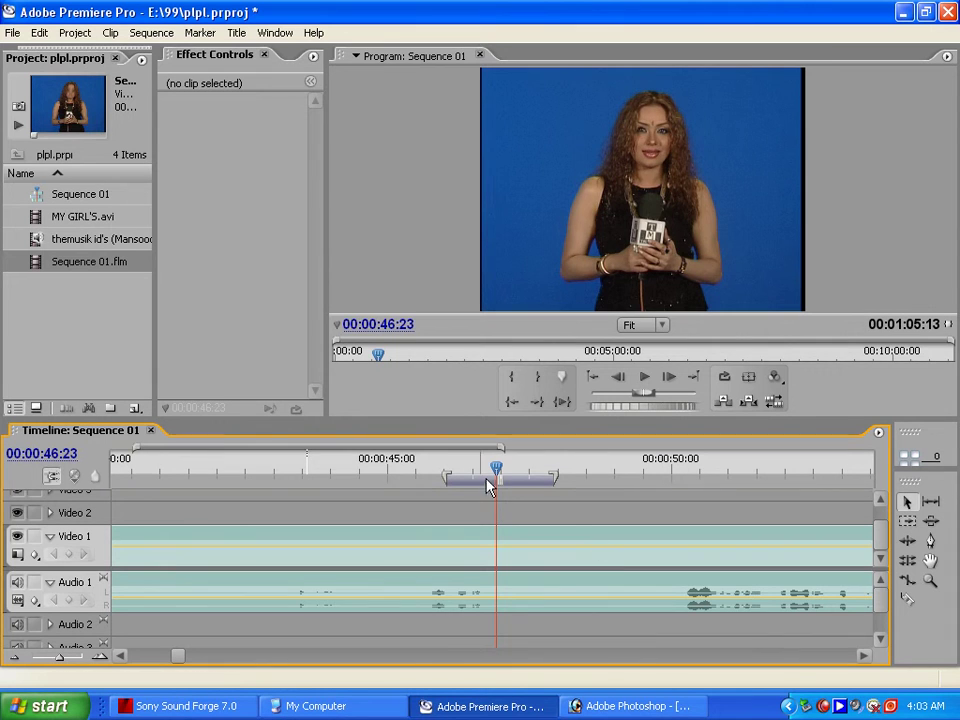
pyautogui.moveTo(495, 465); pyautogui.dragTo(449, 473)
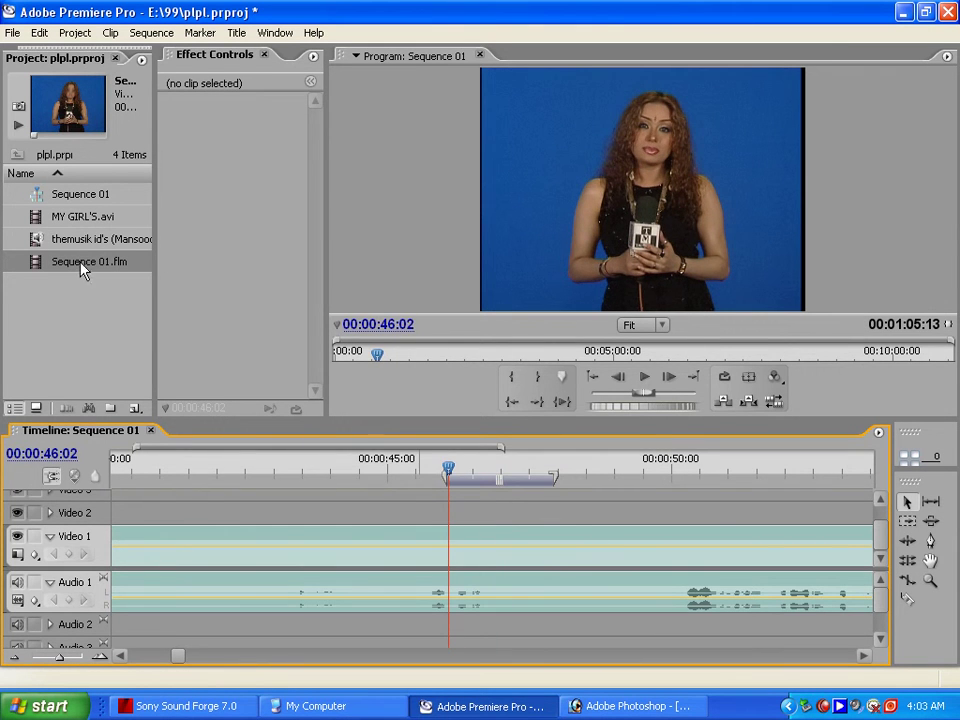
pyautogui.doubleClick(77, 290)
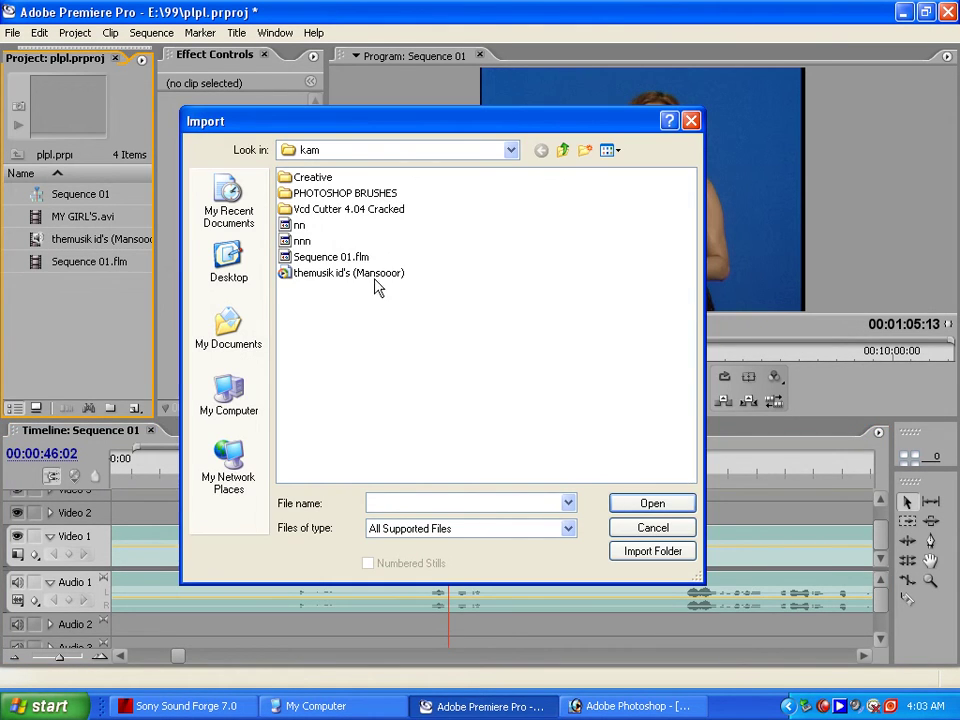
pyautogui.doubleClick(348, 258)
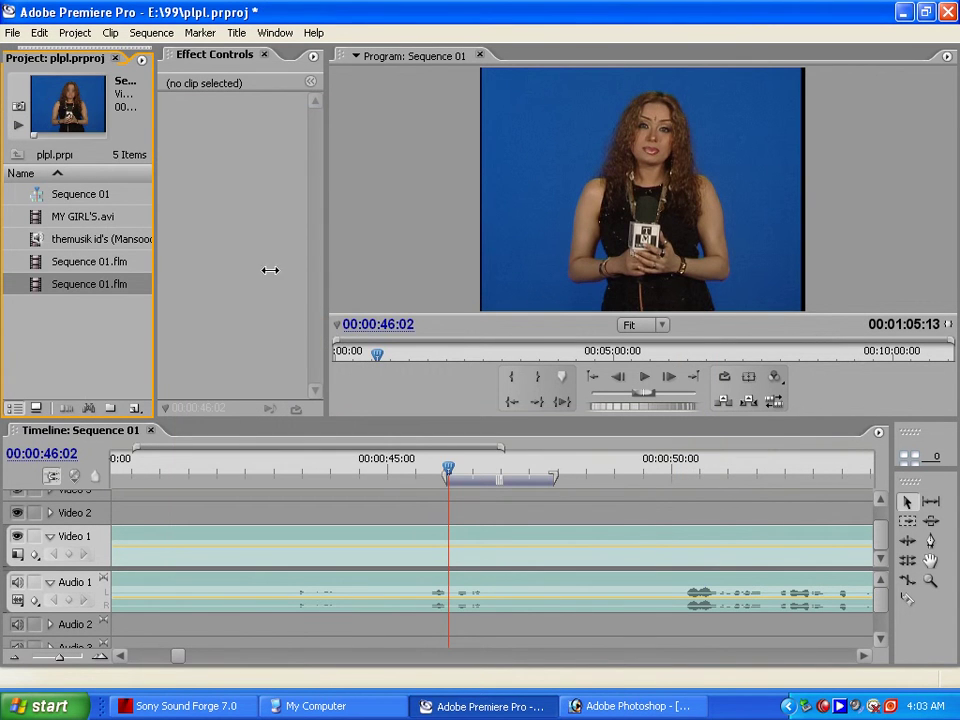
# Step: Place the newly imported filmstrip on Video 2 at the work area's start and enlarge the Program monitor by lowering the timeline's upper edge
pyautogui.moveTo(425, 480); pyautogui.dragTo(452, 514)
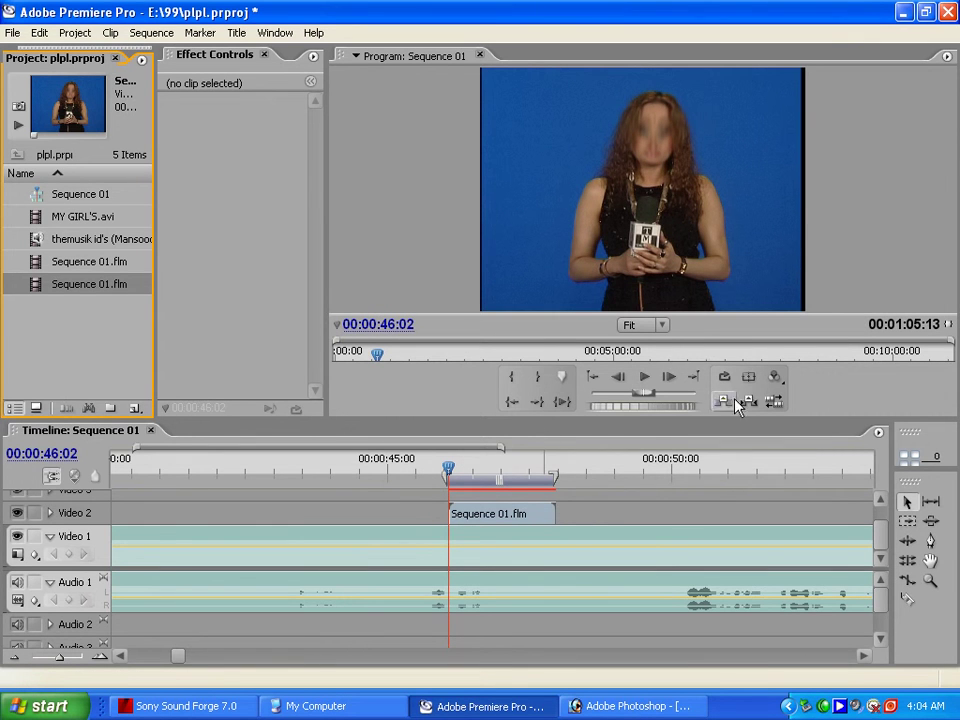
pyautogui.moveTo(754, 428); pyautogui.dragTo(752, 466)
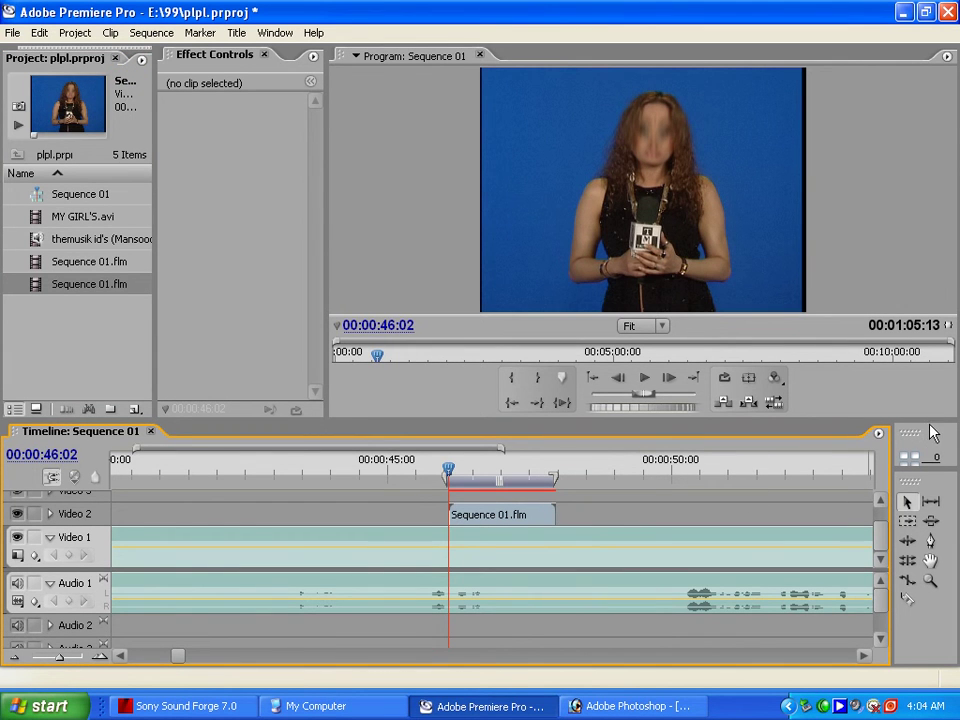
pyautogui.moveTo(929, 420); pyautogui.dragTo(929, 442)
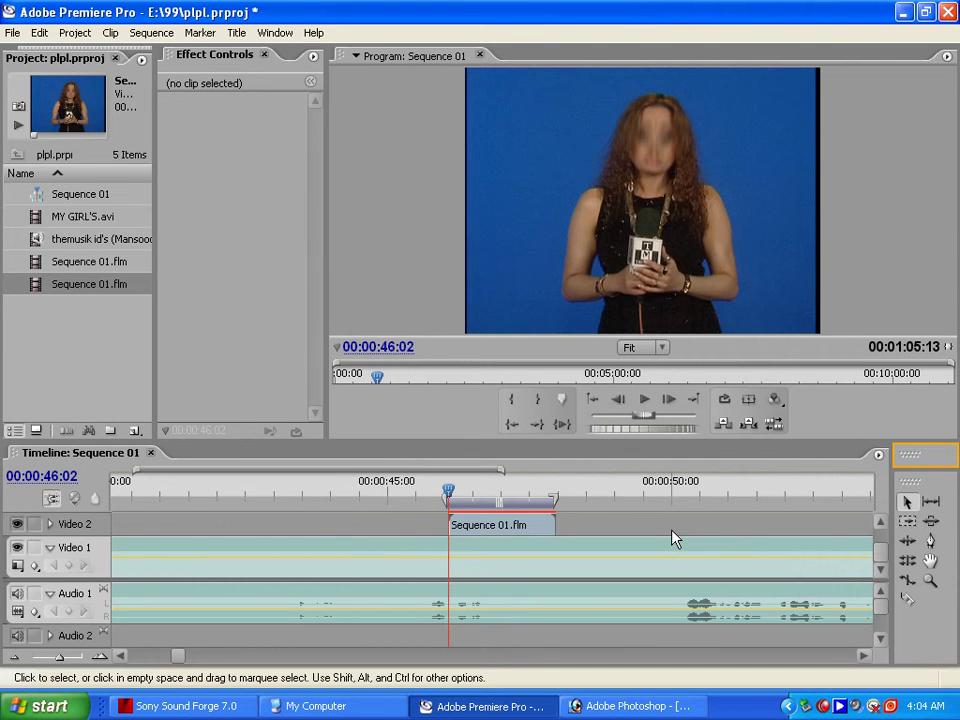
# Step: Step through the Video 2 filmstrip clip frame by frame from its start to 00:00:46:16 to check the smudged frames
pyautogui.click(420, 456)
pyautogui.press('Right')
pyautogui.press('Right')
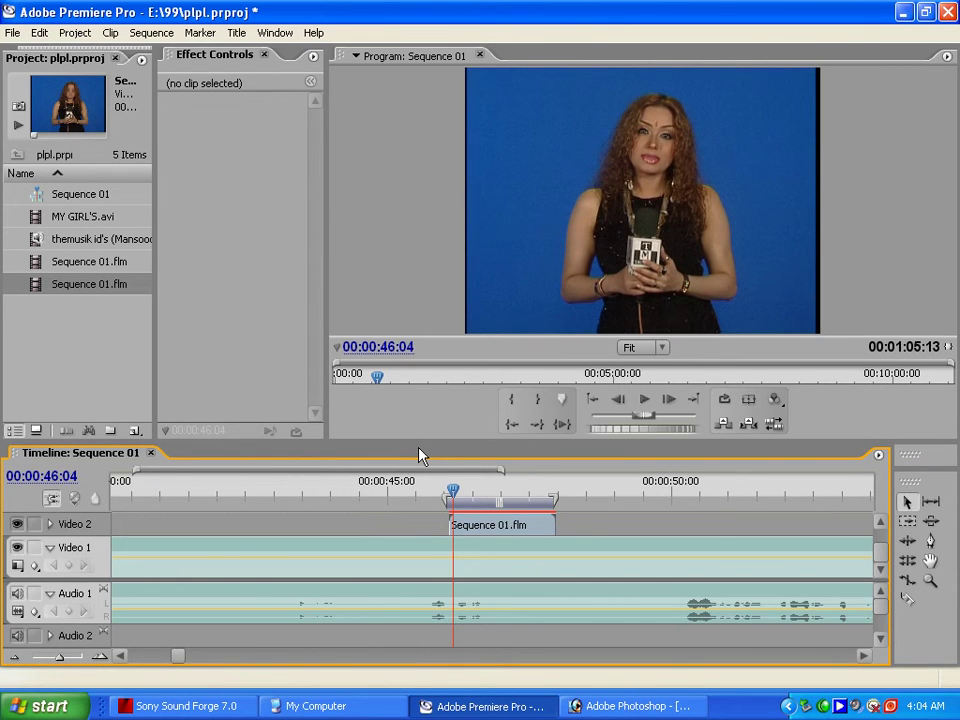
pyautogui.press('Right')
pyautogui.press('Right')
pyautogui.press('Right')
pyautogui.press('Right')
pyautogui.press('Right')
pyautogui.press('Right')
pyautogui.press('Right')
pyautogui.press('Right')
pyautogui.press('Right')
pyautogui.press('Right')
pyautogui.press('Right')
pyautogui.press('Right')
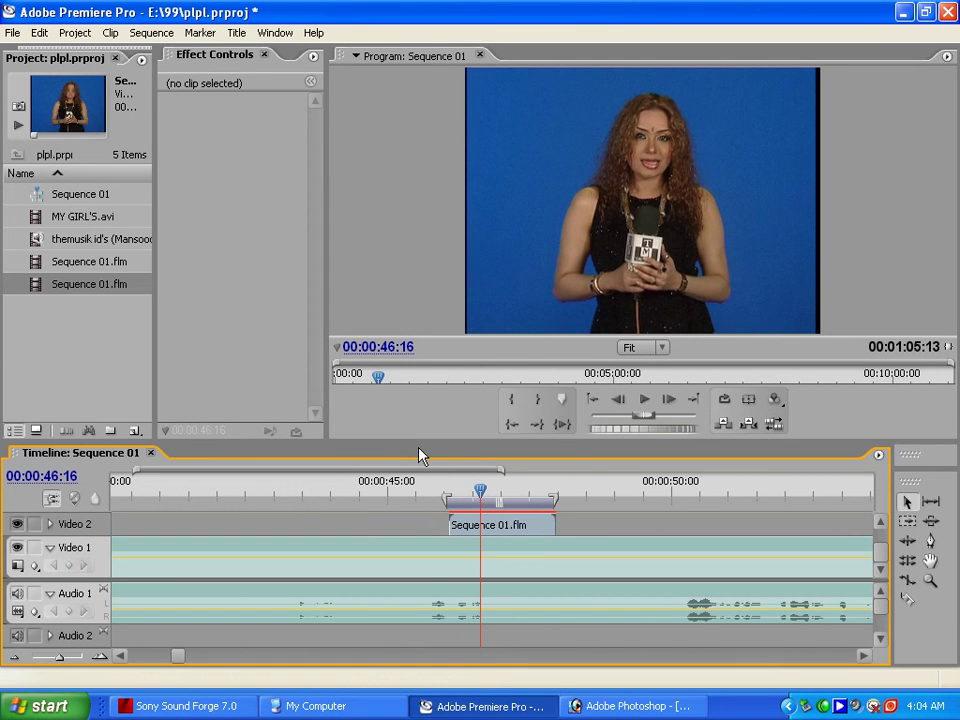
# Step: Play the sequence from just before the filmstrip clip, and review the smudged frame at 00:00:46:09
pyautogui.moveTo(440, 483); pyautogui.dragTo(417, 484)
pyautogui.click(641, 400)
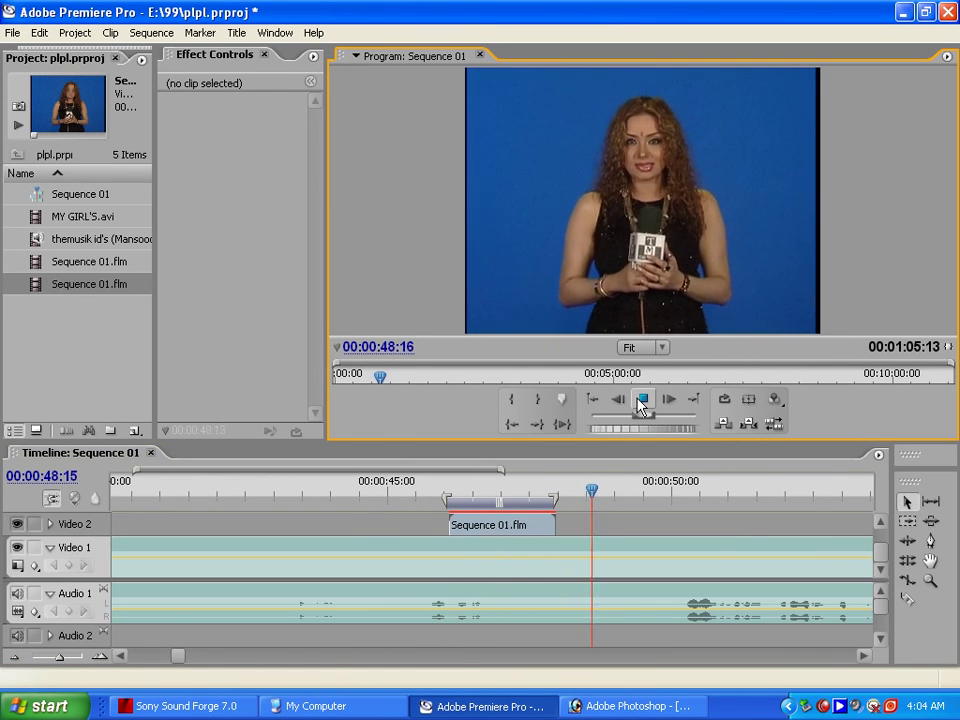
pyautogui.moveTo(462, 484)
pyautogui.mouseDown()
pyautogui.moveTo(433, 489)
pyautogui.moveTo(465, 489)
pyautogui.mouseUp()
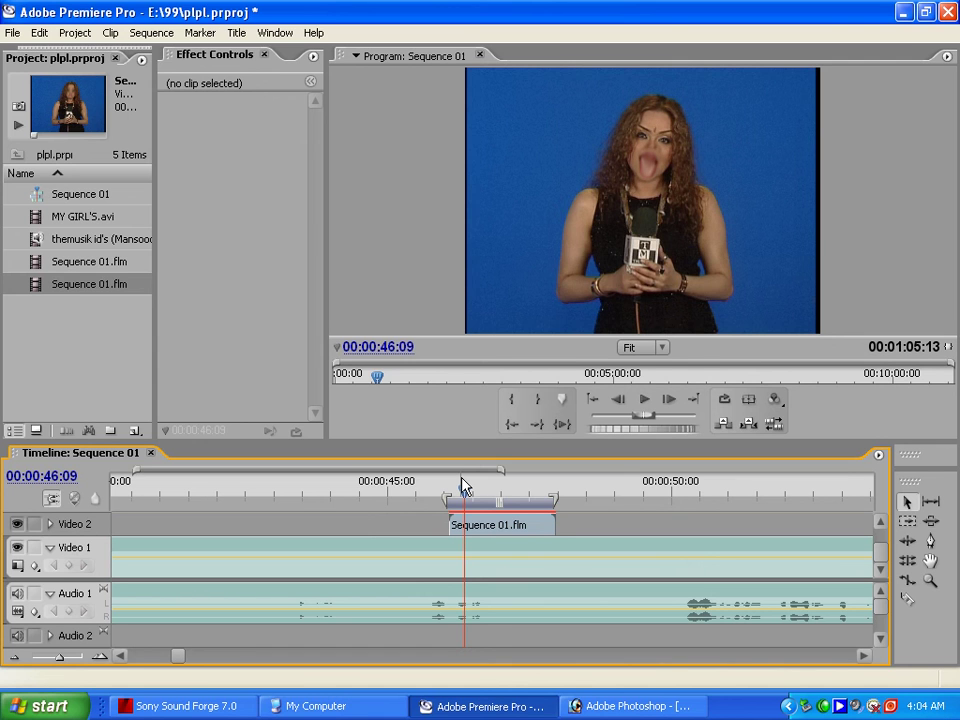
pyautogui.click(824, 708)
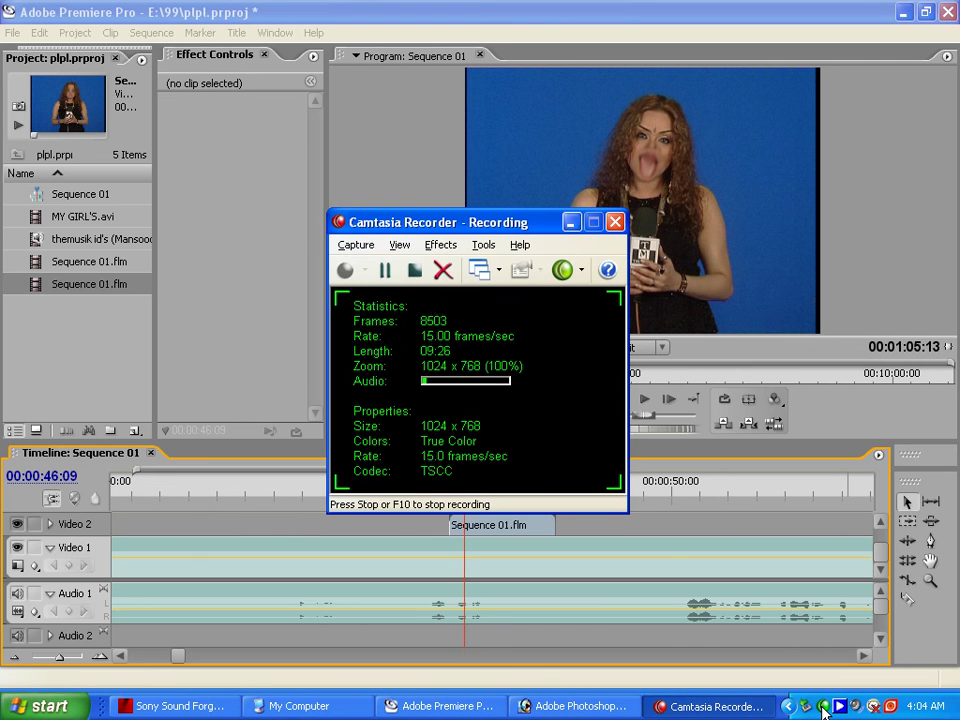